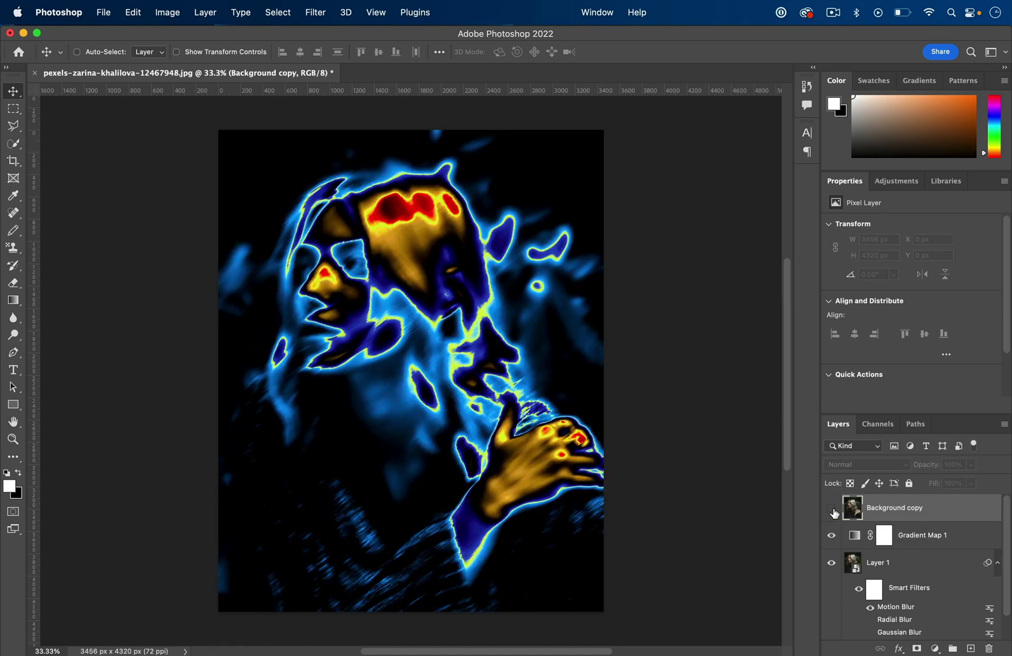
# Compare the portrait with the colored gradient map effect by toggling the Background copy layer's visibility
pyautogui.click(833, 511)
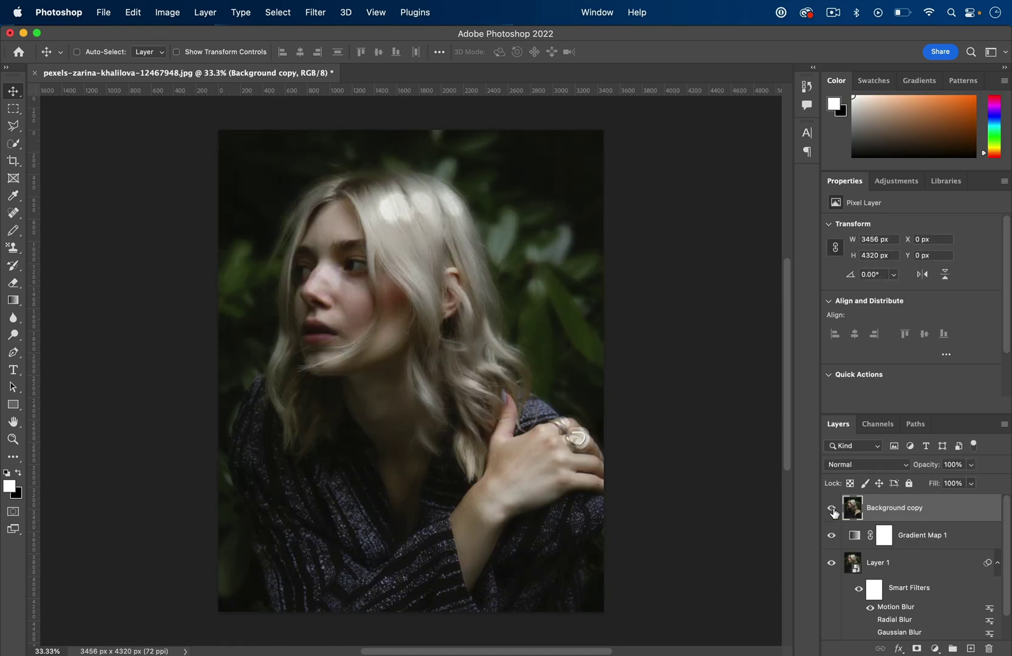
pyautogui.click(833, 510)
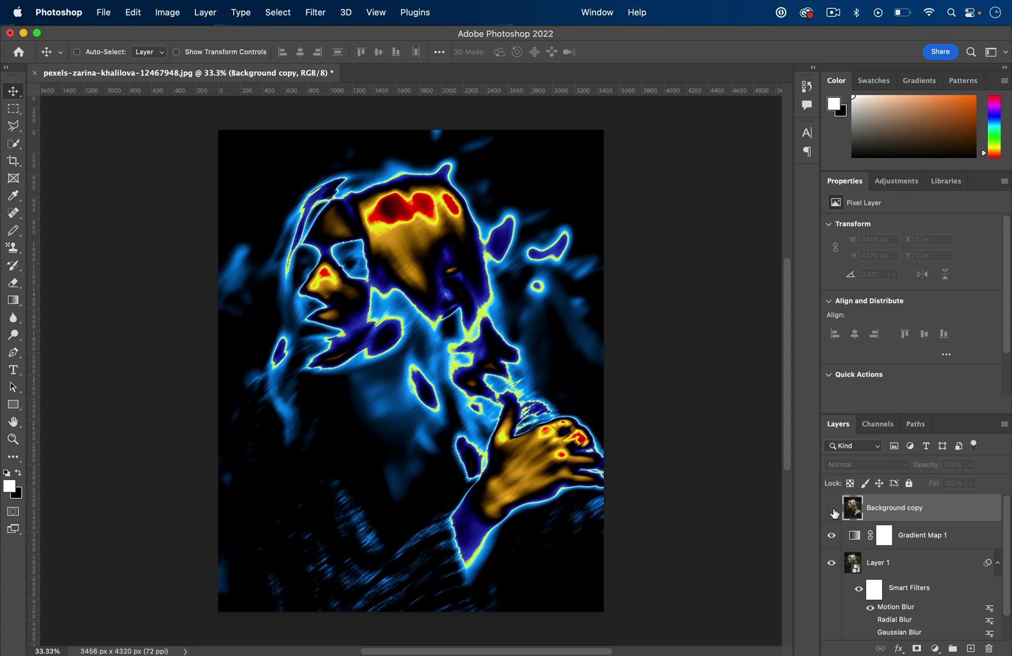
pyautogui.scroll(-2, 911, 541)
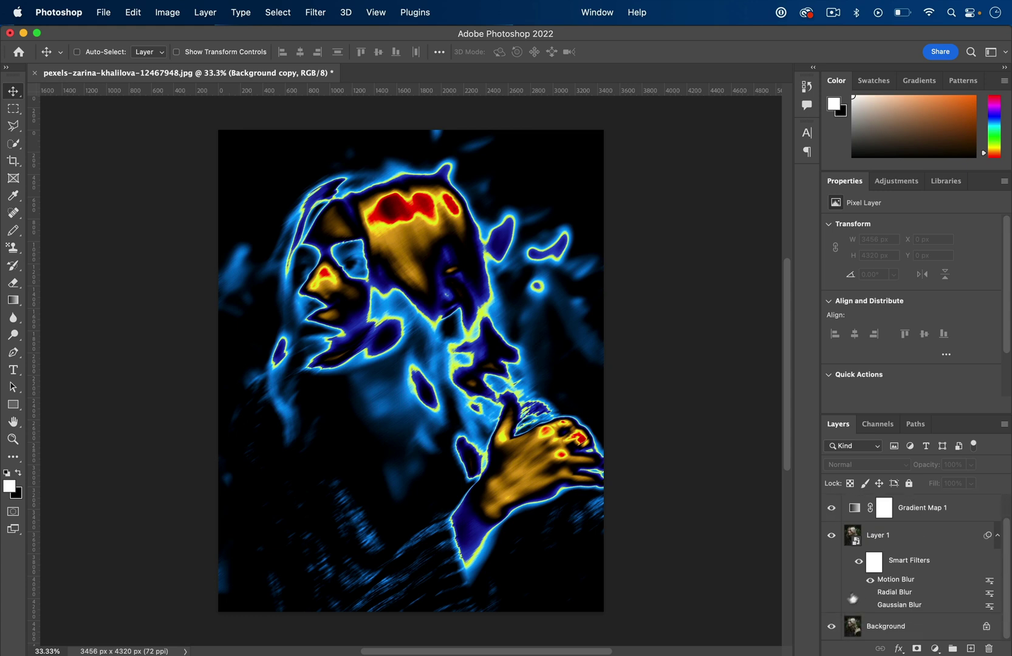
pyautogui.scroll(2, 843, 558)
pyautogui.click(832, 509)
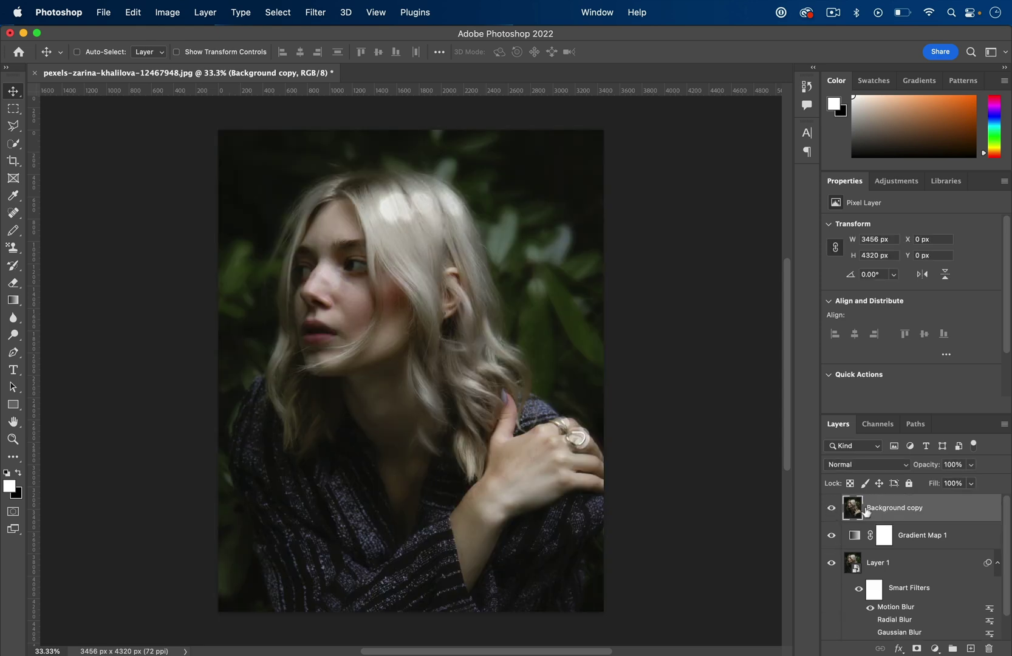
# Delete the Background copy, Gradient Map 1 and Layer 1 layers so that only the Background layer is left
pyautogui.press('BackSpace')
pyautogui.click(831, 508)
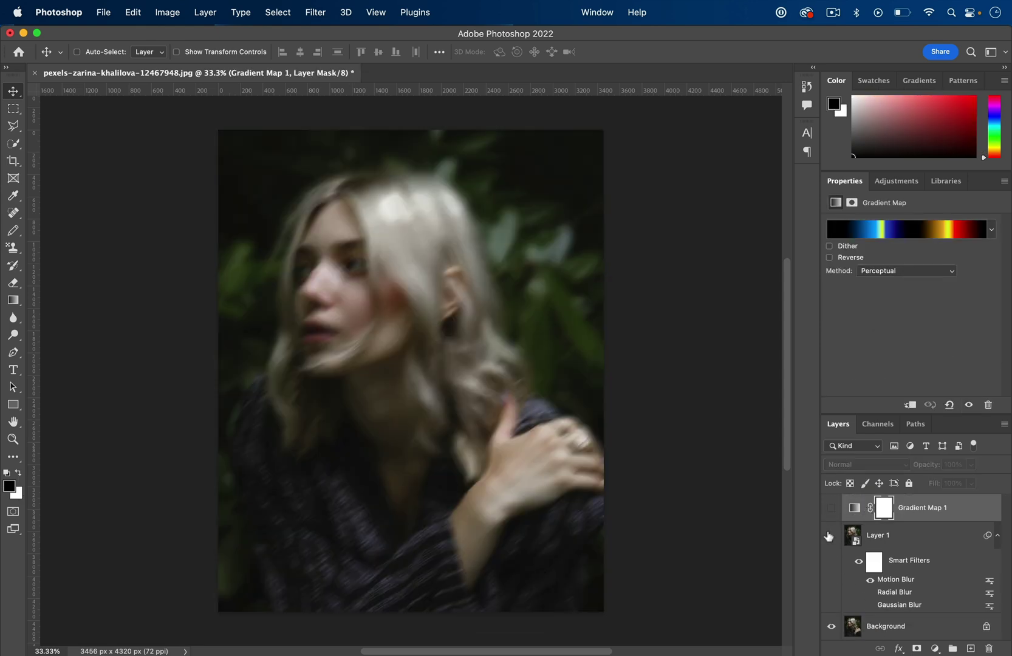
pyautogui.click(831, 536)
pyautogui.press('BackSpace')
pyautogui.press('BackSpace')
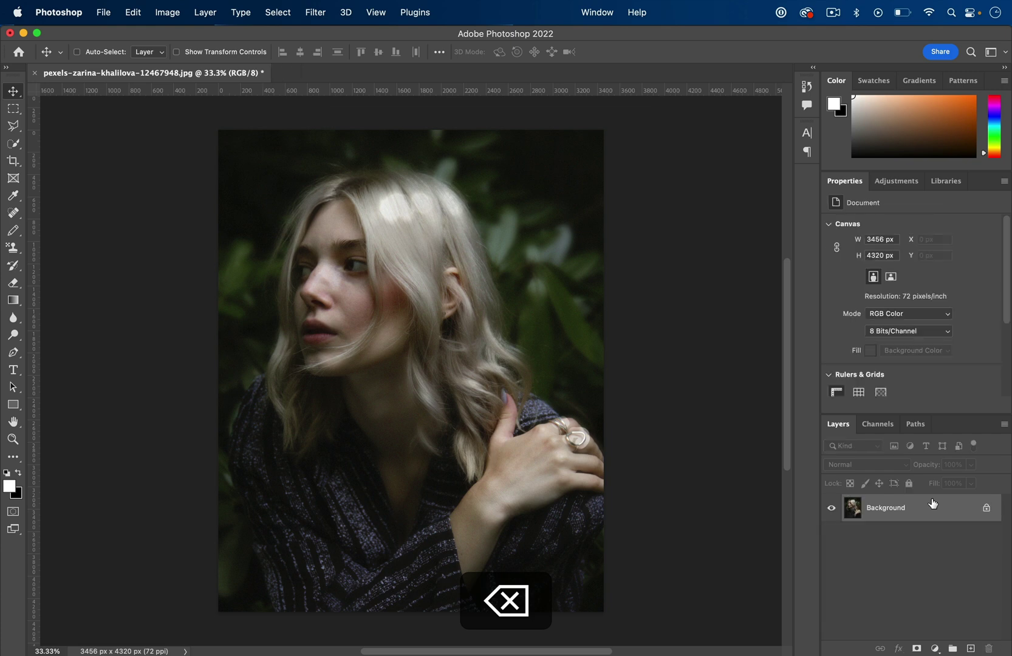
# Convert the Background layer to a smart object
pyautogui.rightClick(881, 513)
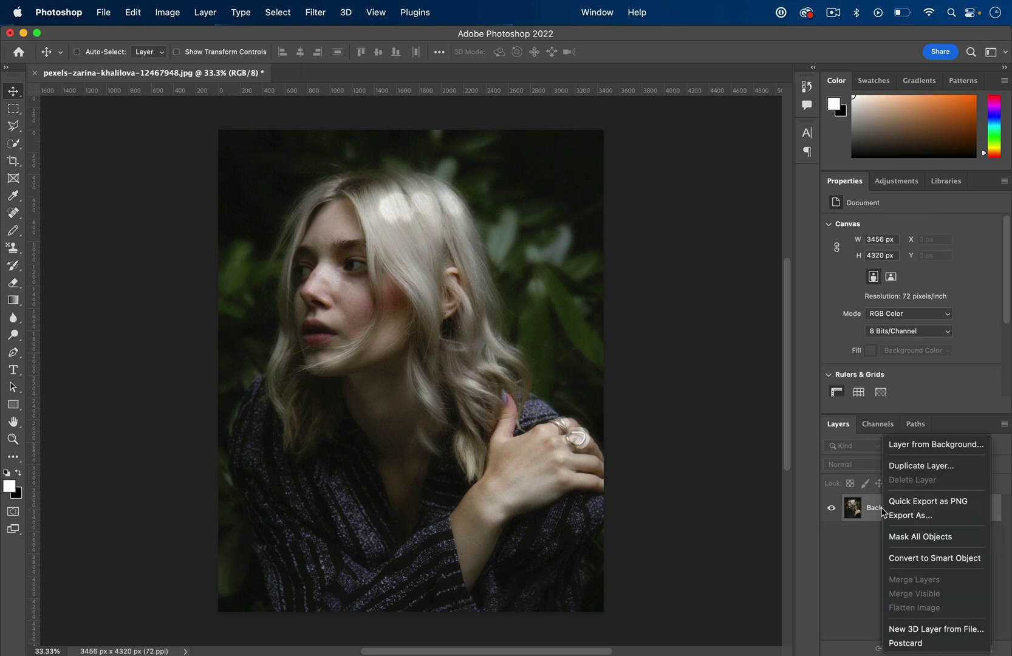
pyautogui.click(857, 600)
pyautogui.rightClick(900, 515)
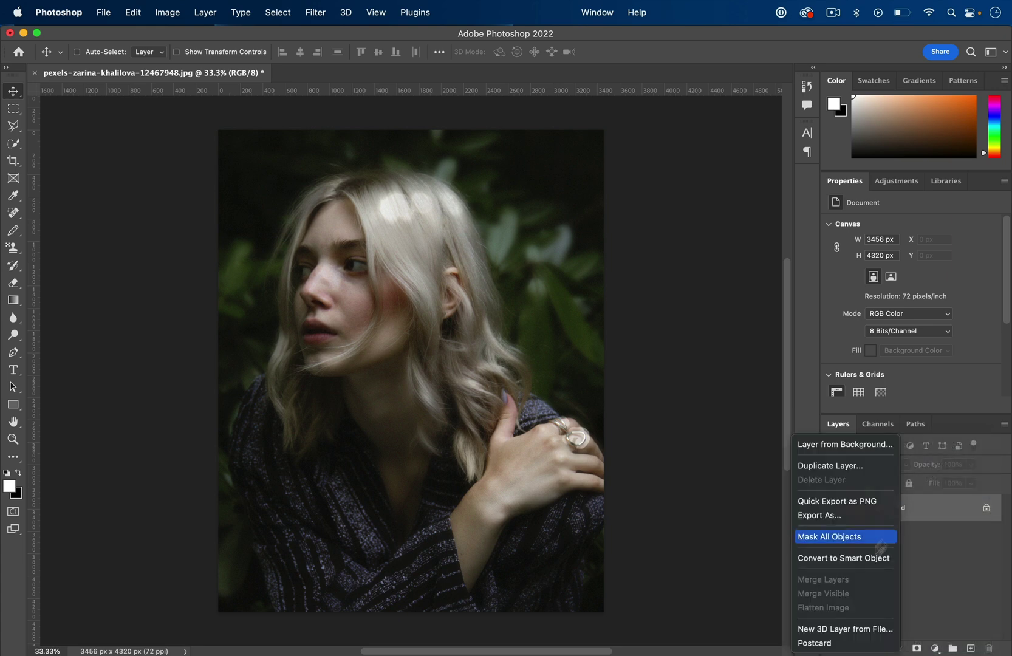
pyautogui.click(867, 564)
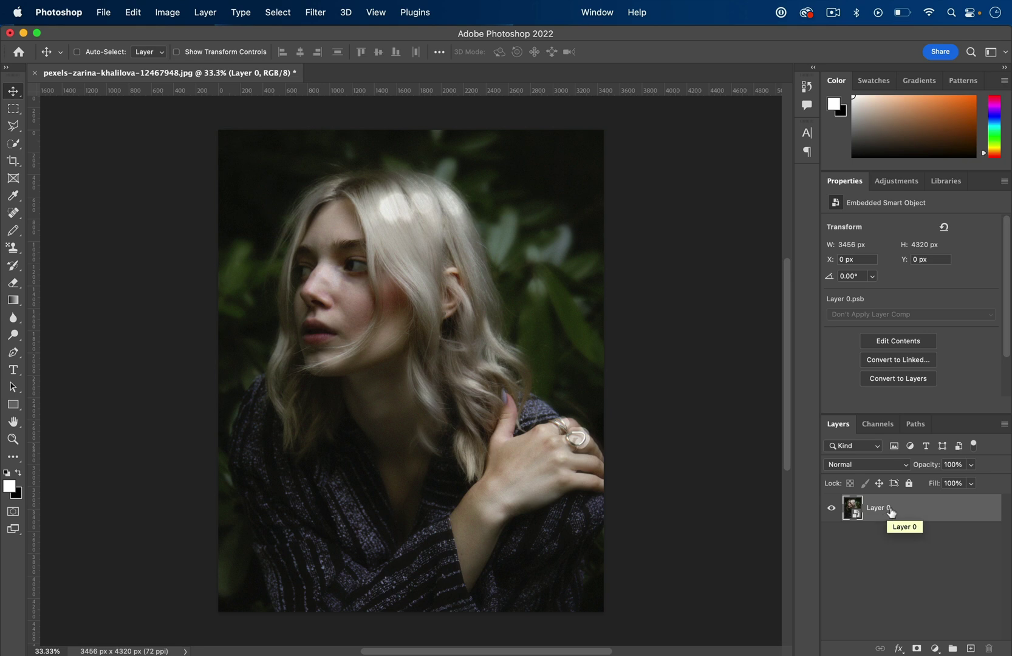
# Apply a Radial Blur smart filter with amount 10, Spin method and Good quality to Layer 0, and compare it on and off
pyautogui.click(321, 8)
pyautogui.moveTo(370, 195)
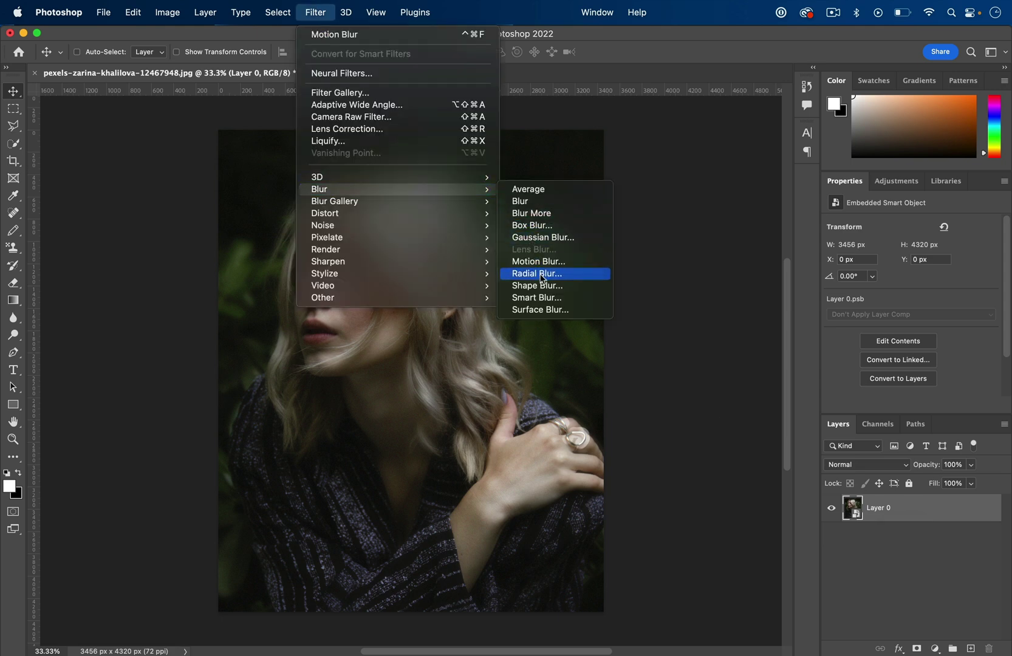
pyautogui.click(543, 279)
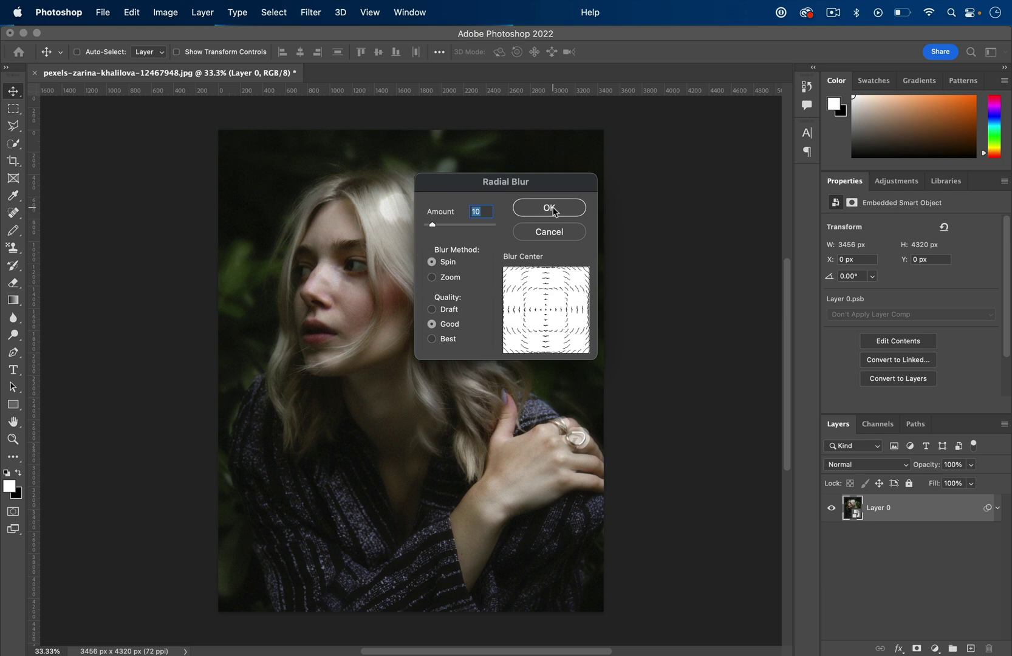
pyautogui.click(554, 210)
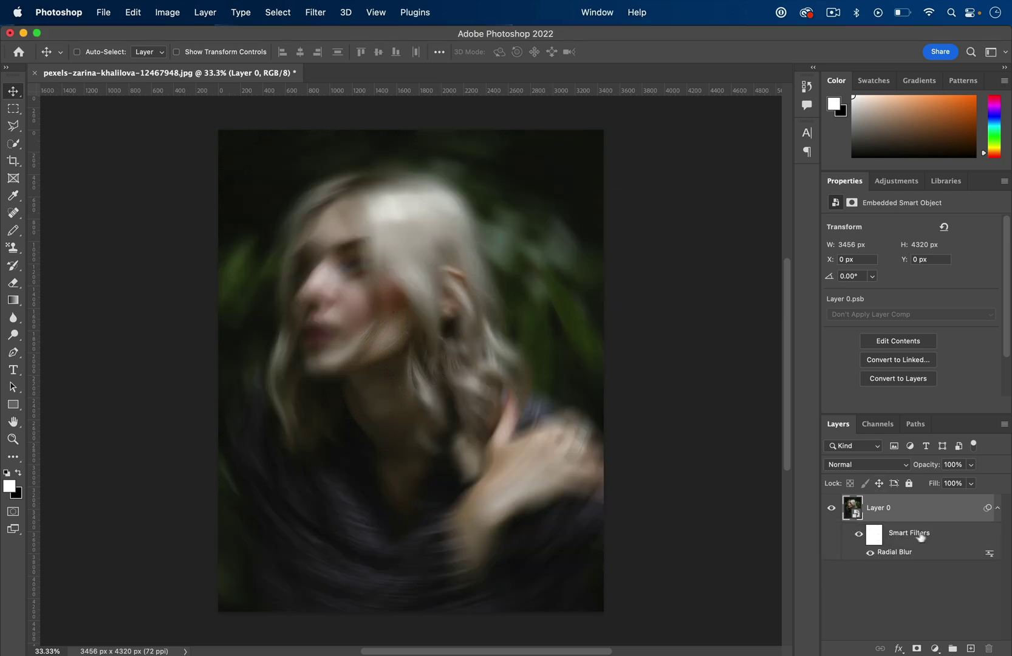
pyautogui.click(871, 553)
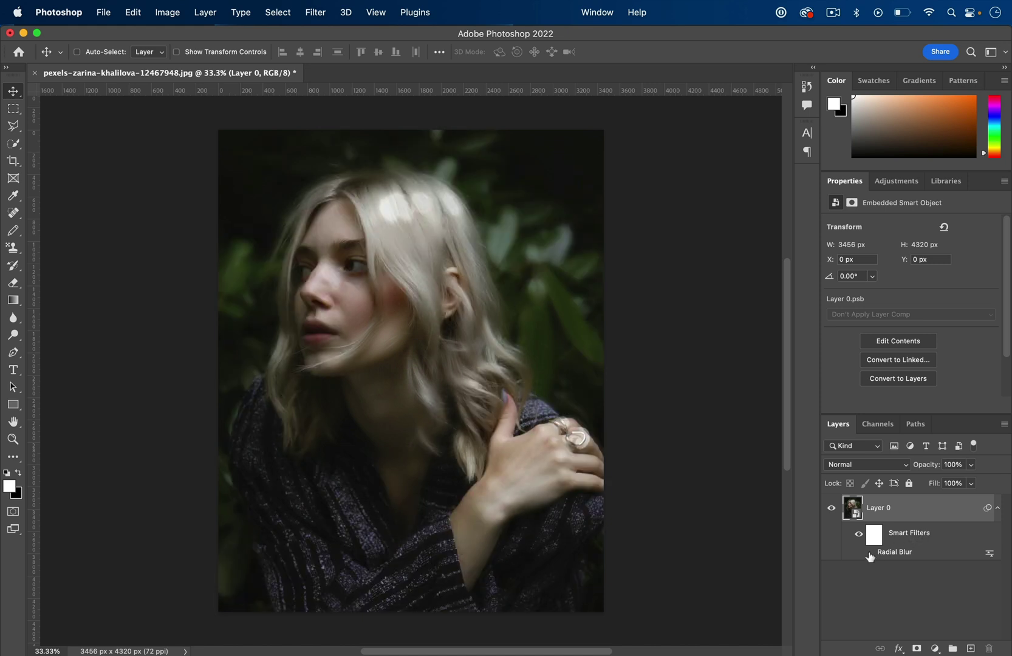
pyautogui.click(870, 553)
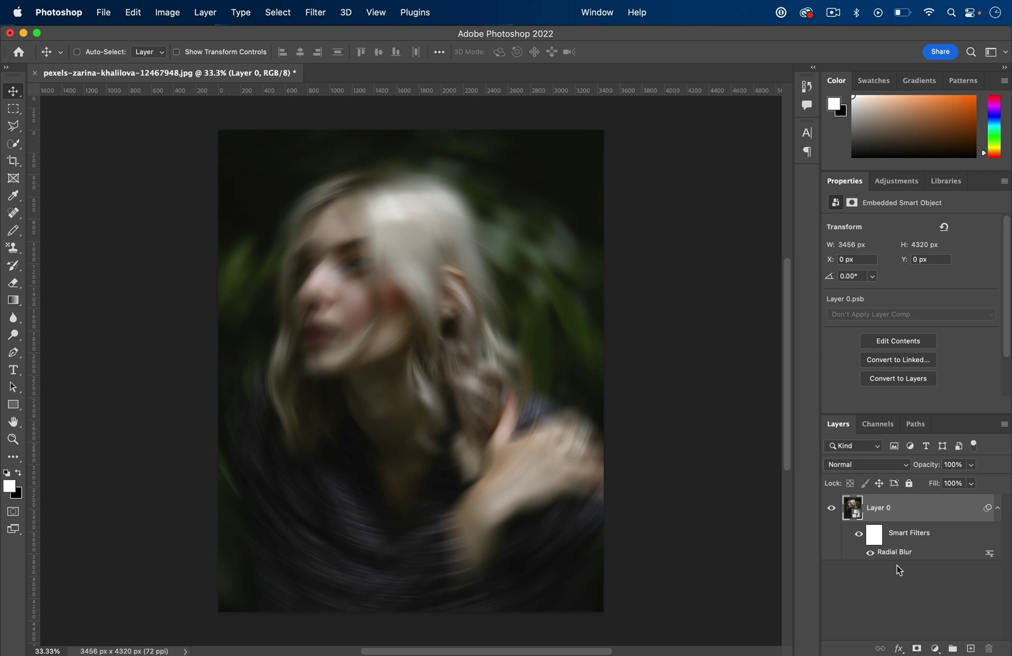
# Edit the Radial Blur filter and shift its blur center slightly up and left toward the woman's face
pyautogui.doubleClick(899, 552)
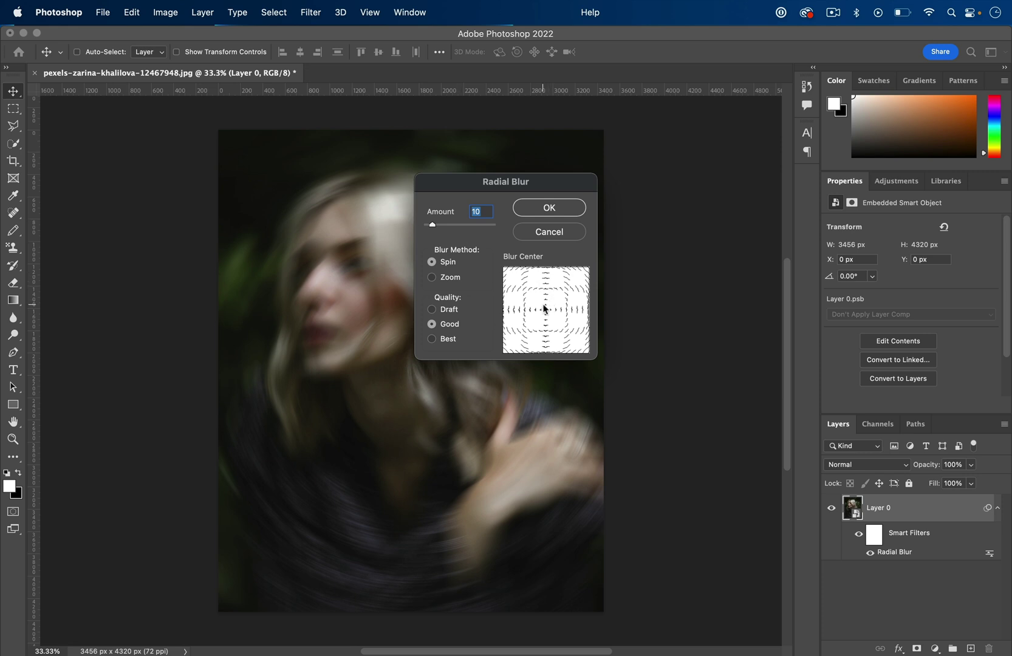
pyautogui.moveTo(545, 309); pyautogui.dragTo(538, 303)
pyautogui.click(549, 213)
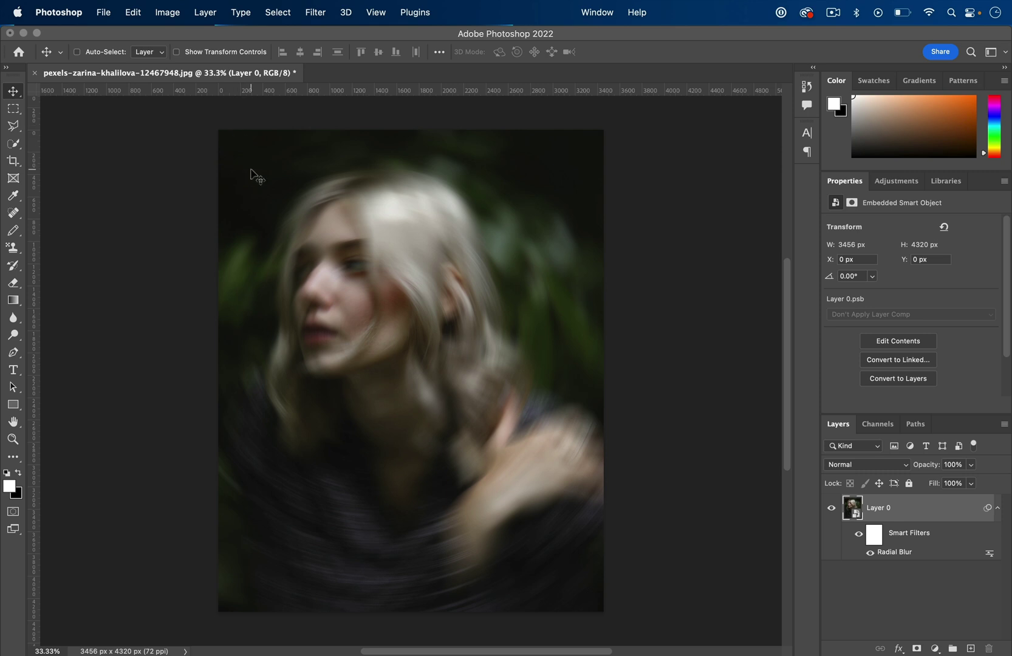
# Add a Gradient Map adjustment layer above Layer 0 and compare the image with and without it
pyautogui.click(207, 13)
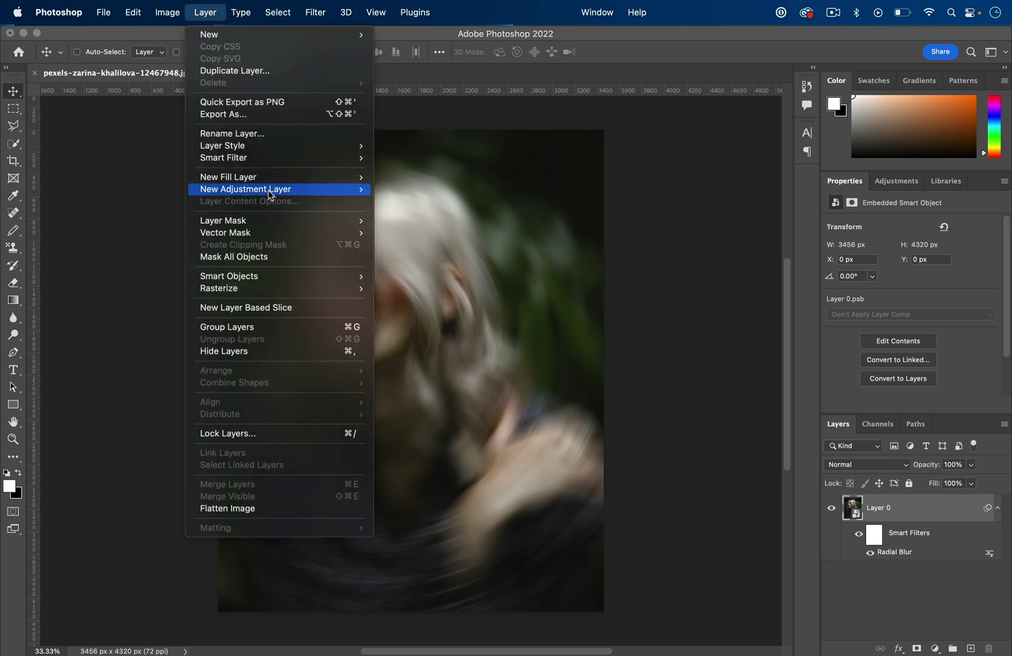
pyautogui.moveTo(274, 192)
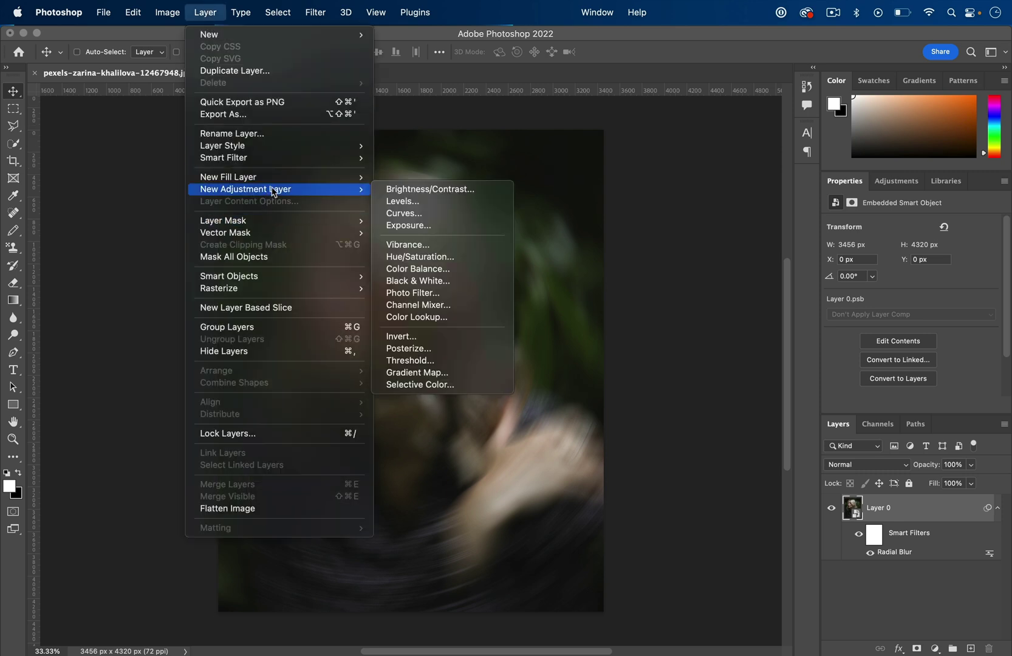
pyautogui.click(429, 373)
pyautogui.click(622, 282)
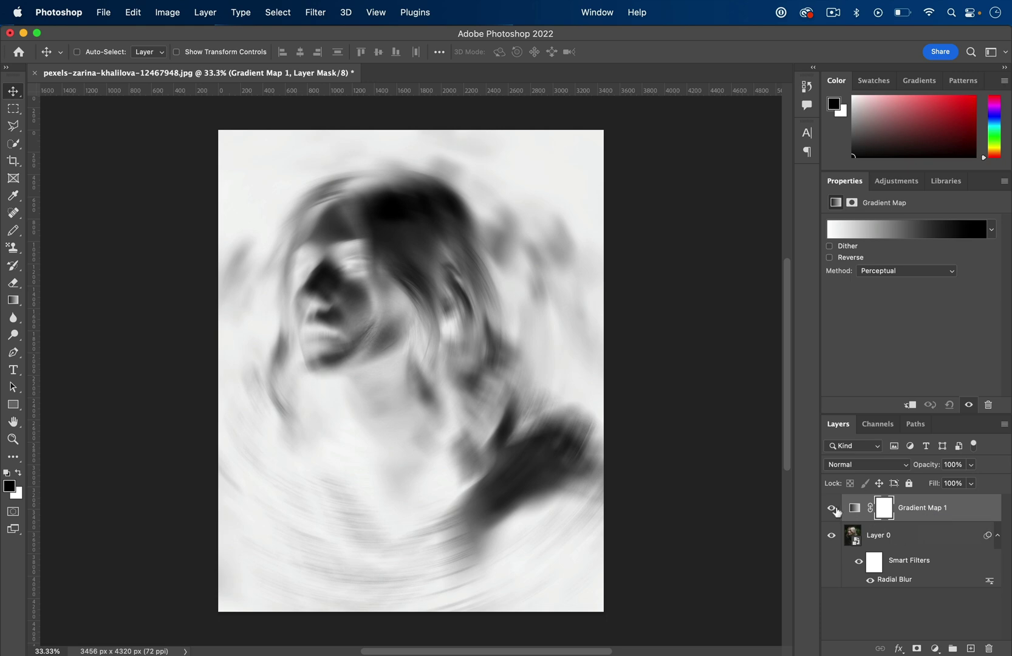
pyautogui.click(833, 509)
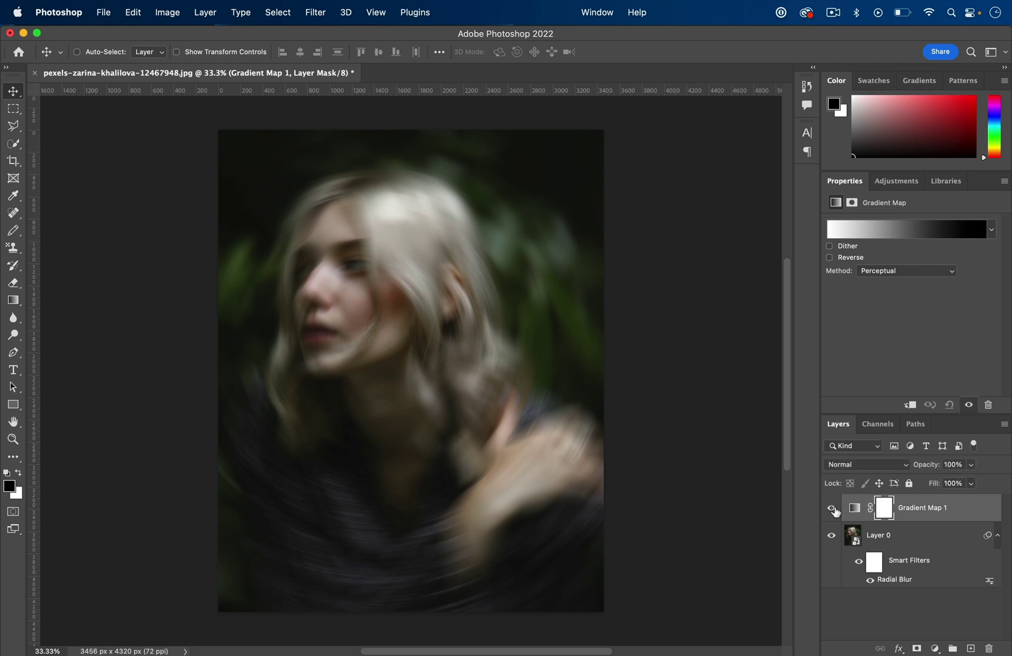
pyautogui.click(834, 510)
pyautogui.click(834, 509)
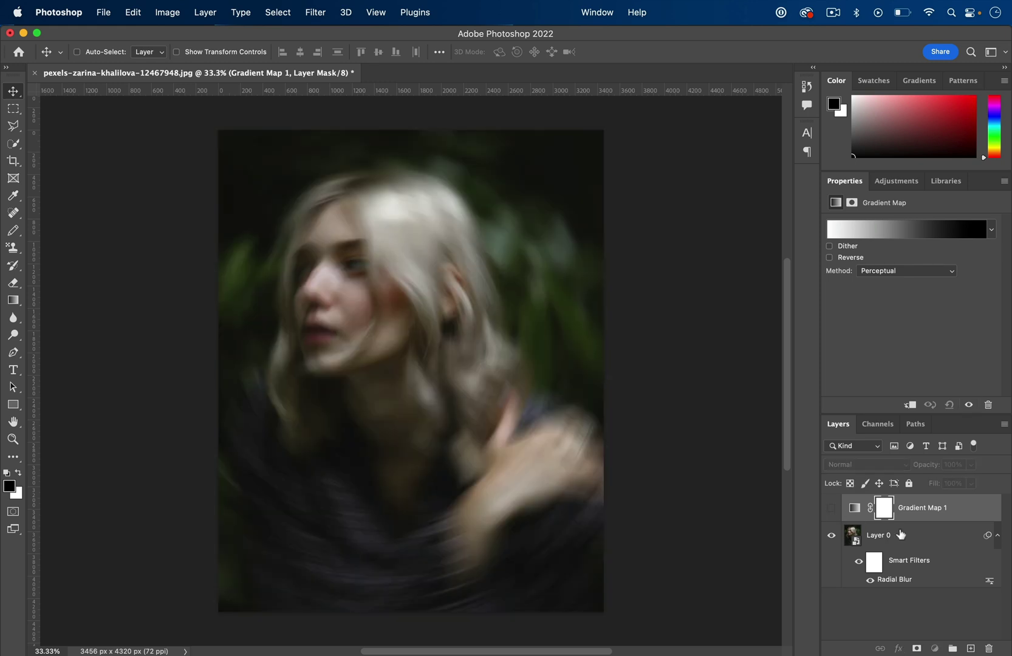
pyautogui.click(901, 535)
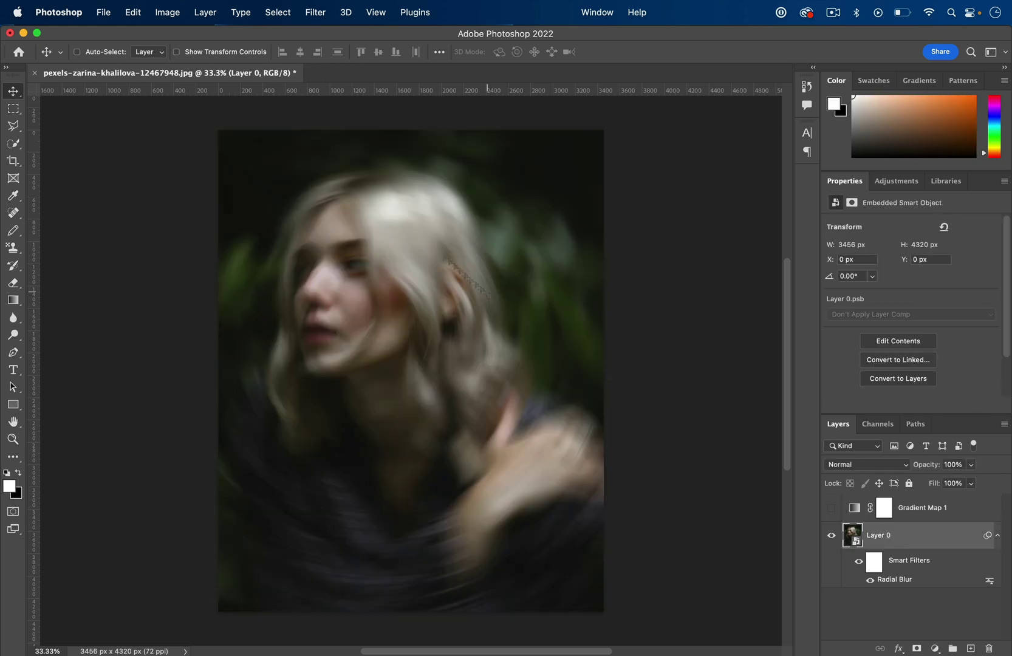
pyautogui.click(203, 12)
pyautogui.moveTo(167, 12)
pyautogui.moveTo(201, 53)
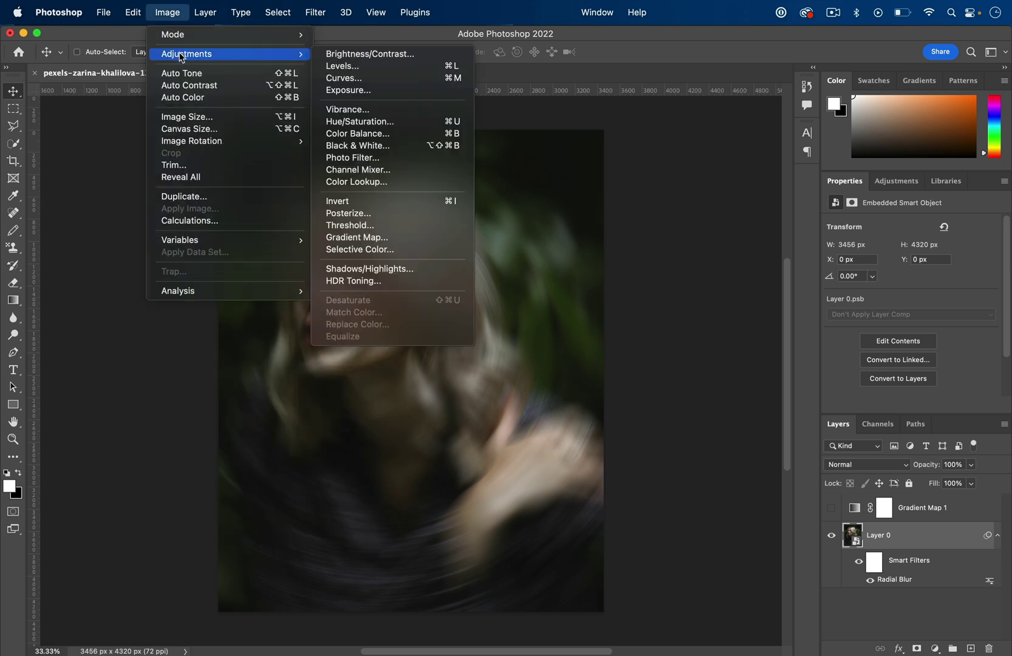
pyautogui.click(357, 238)
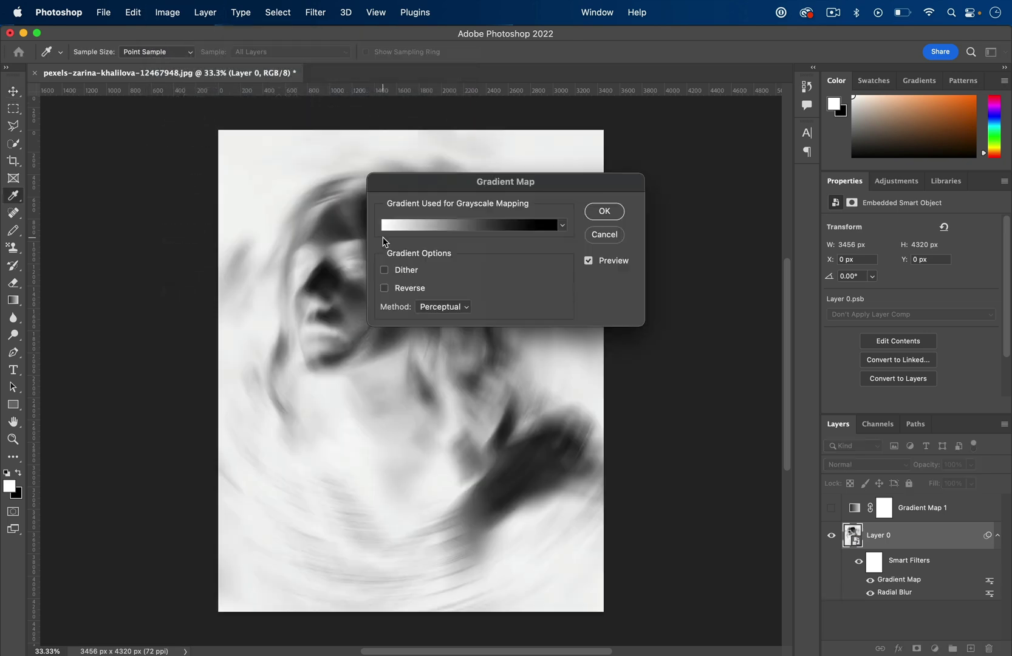
pyautogui.click(603, 235)
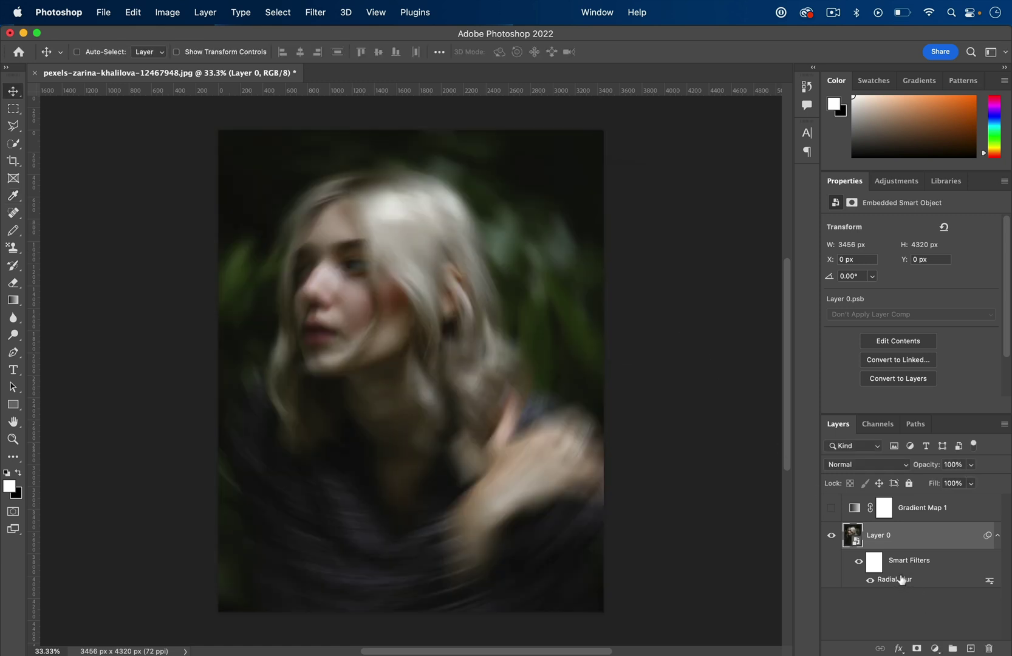
pyautogui.click(830, 509)
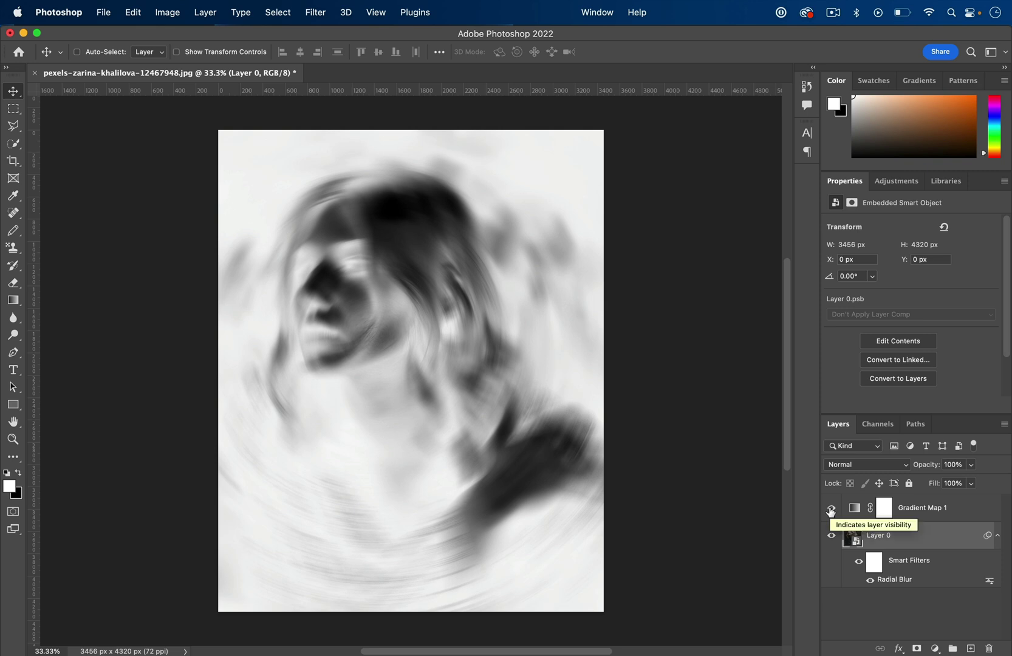
# Open the gradient of Gradient Map 1 for editing and move the midpoint between its two color stops to 14%
pyautogui.click(941, 509)
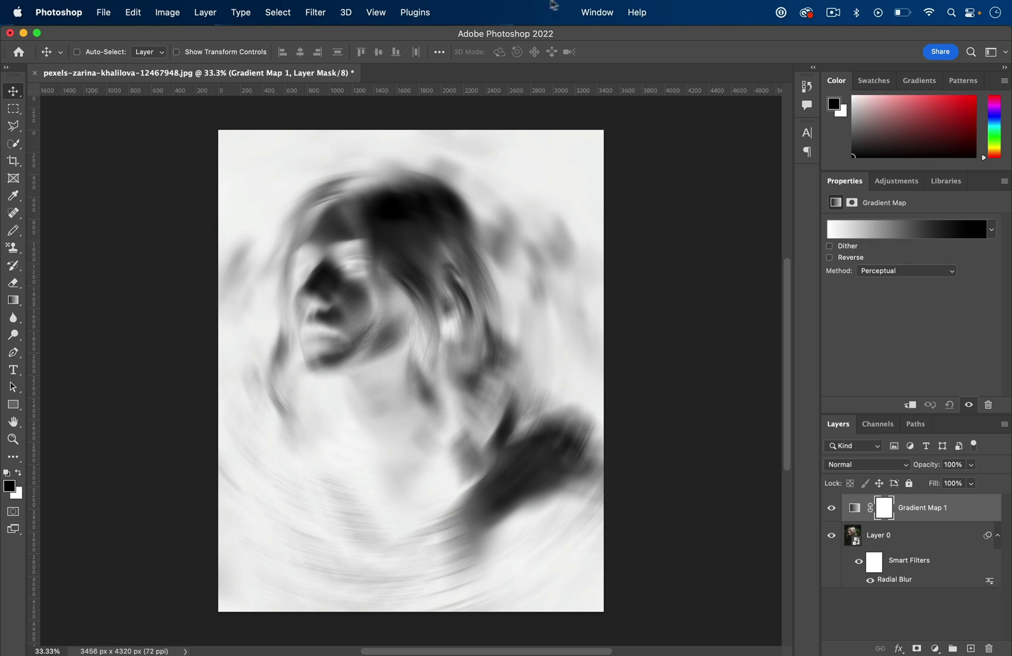
pyautogui.click(602, 7)
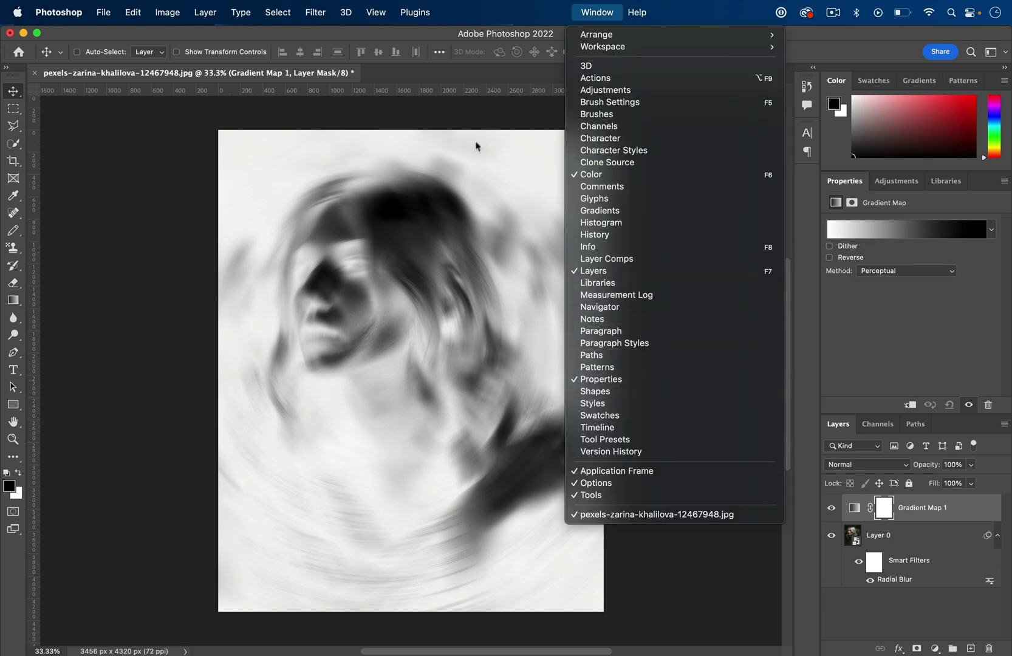
pyautogui.click(520, 140)
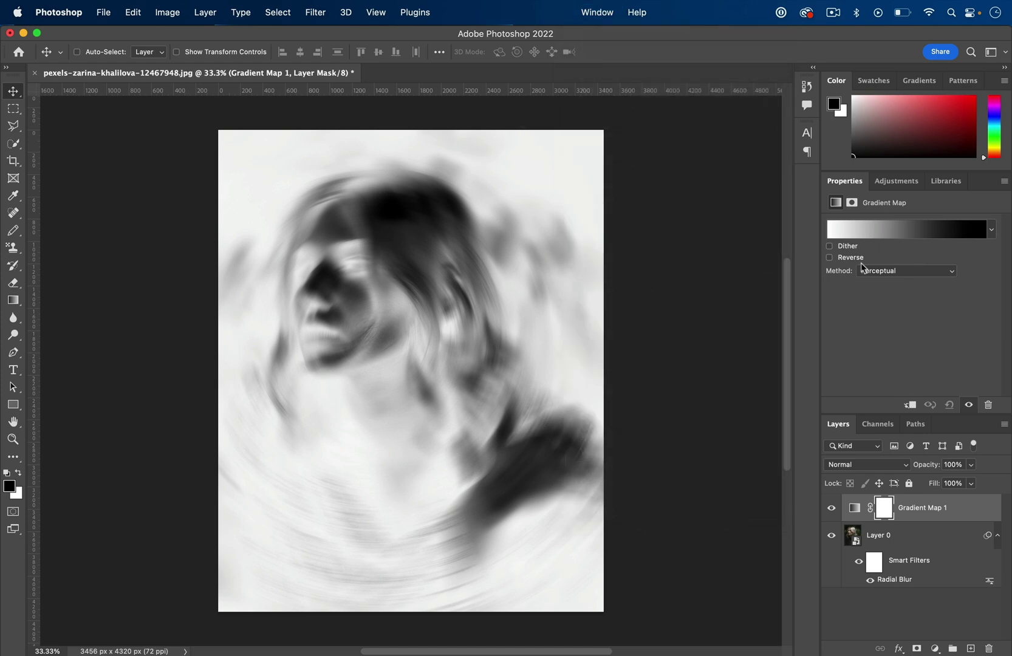
pyautogui.click(907, 236)
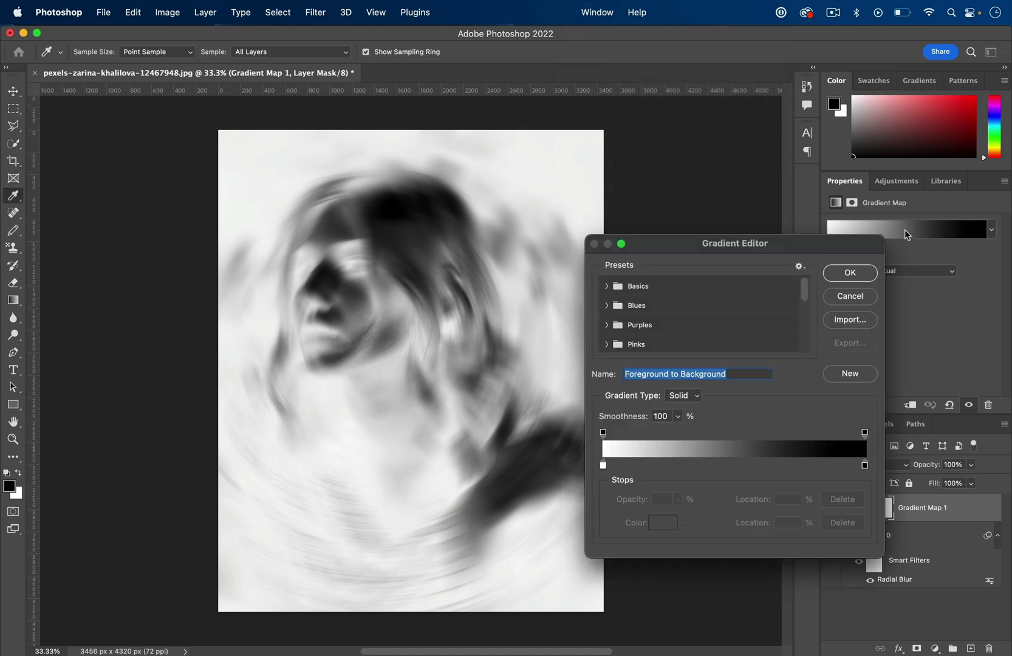
pyautogui.click(603, 466)
pyautogui.click(864, 466)
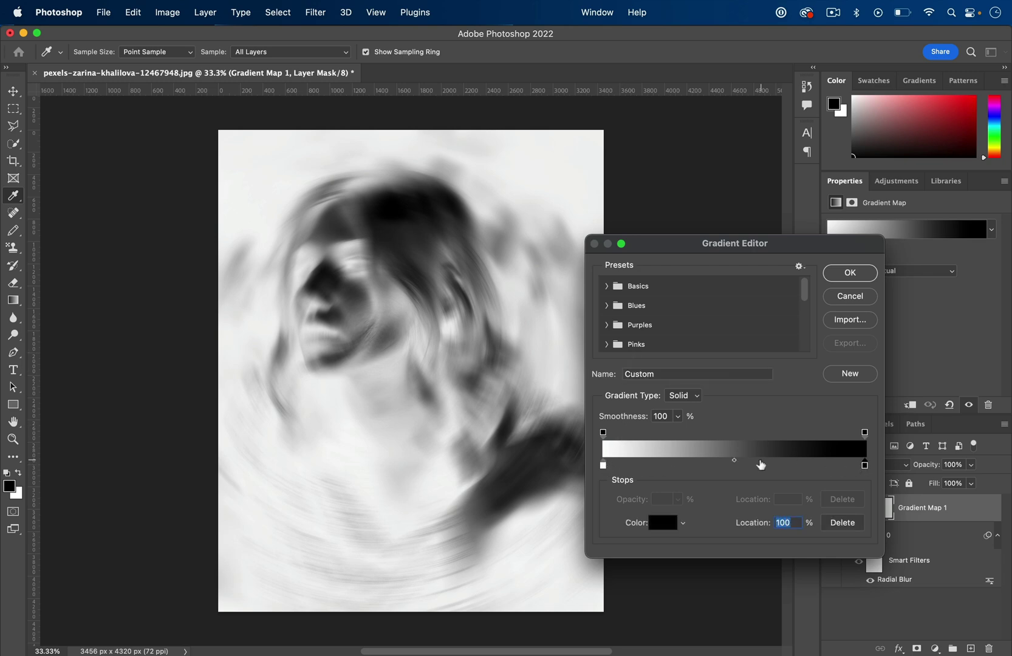
pyautogui.moveTo(735, 461); pyautogui.dragTo(644, 470)
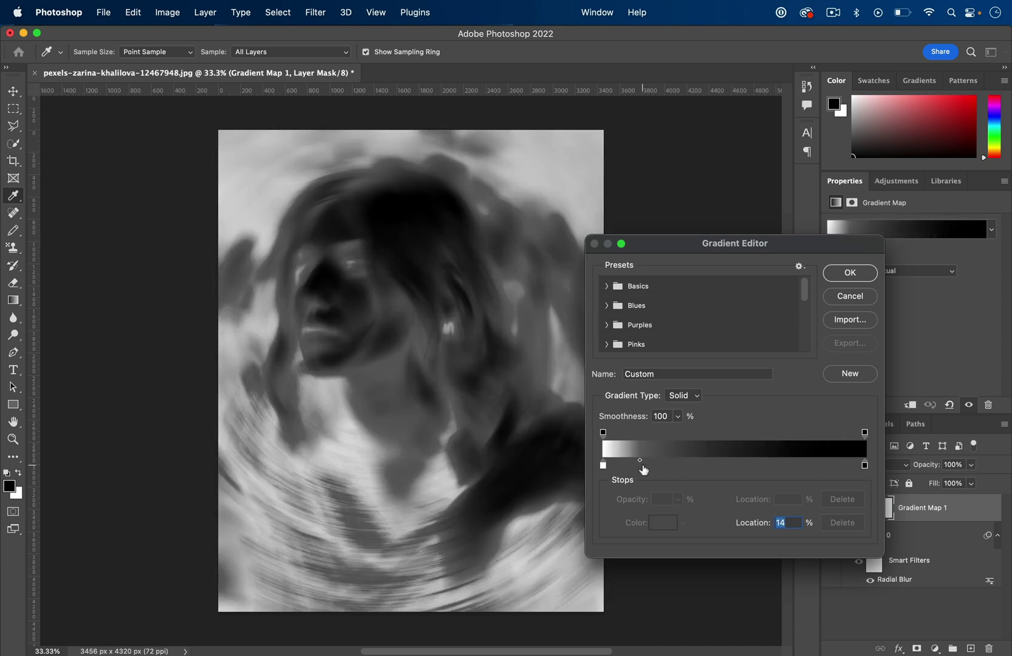
# Reverse the gradient by placing the black stop at 0% and the white stop at 56%, and add another white stop at 98%
pyautogui.click(604, 466)
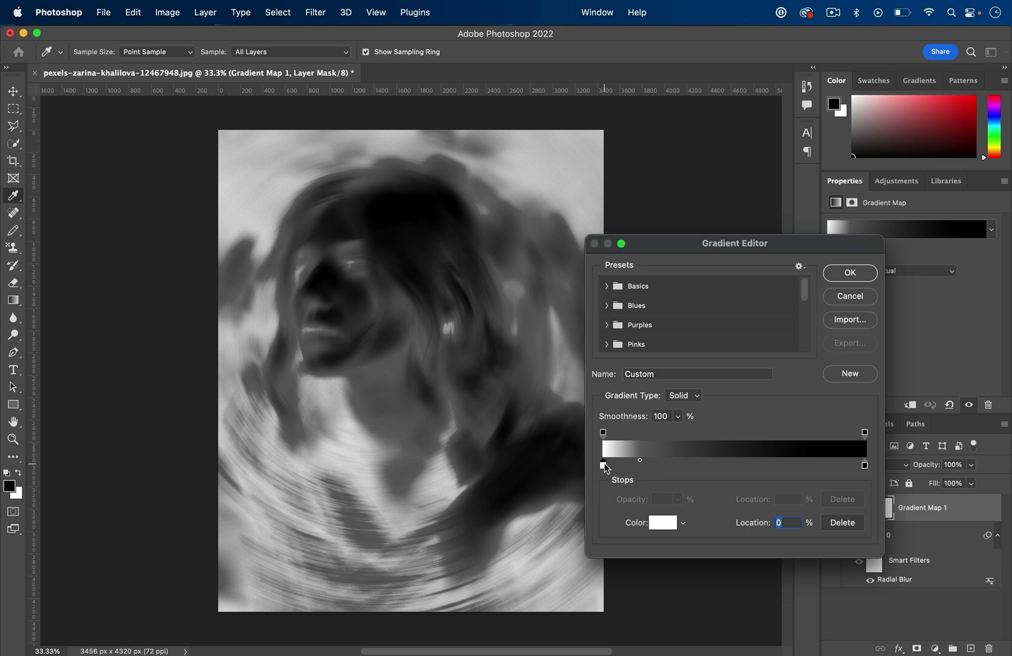
pyautogui.moveTo(605, 468); pyautogui.dragTo(776, 465)
pyautogui.moveTo(864, 466); pyautogui.dragTo(606, 467)
pyautogui.moveTo(775, 466); pyautogui.dragTo(751, 466)
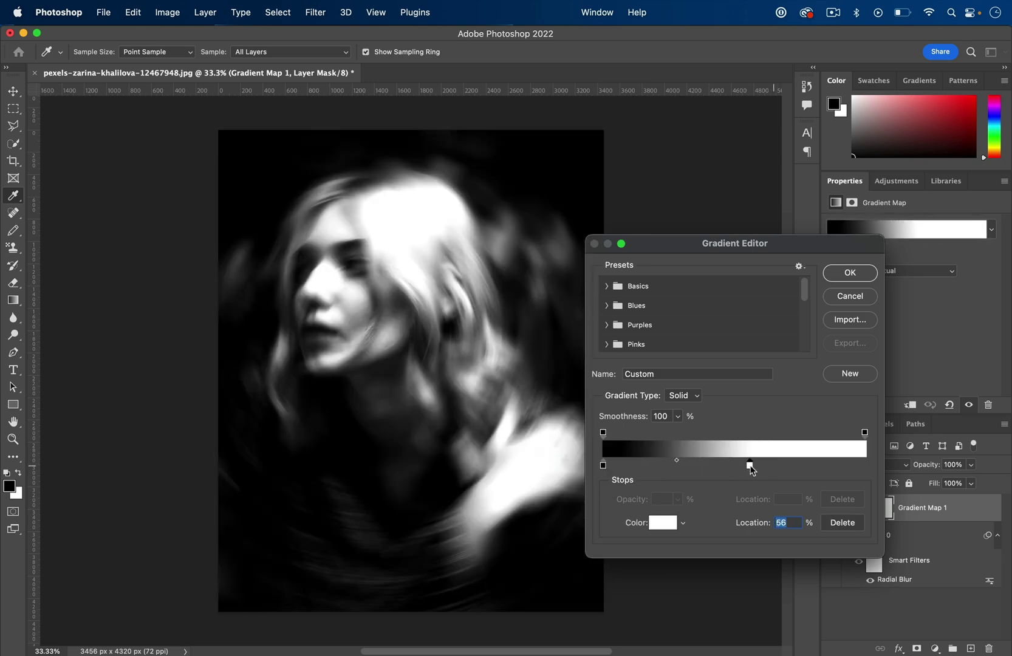
pyautogui.click(860, 466)
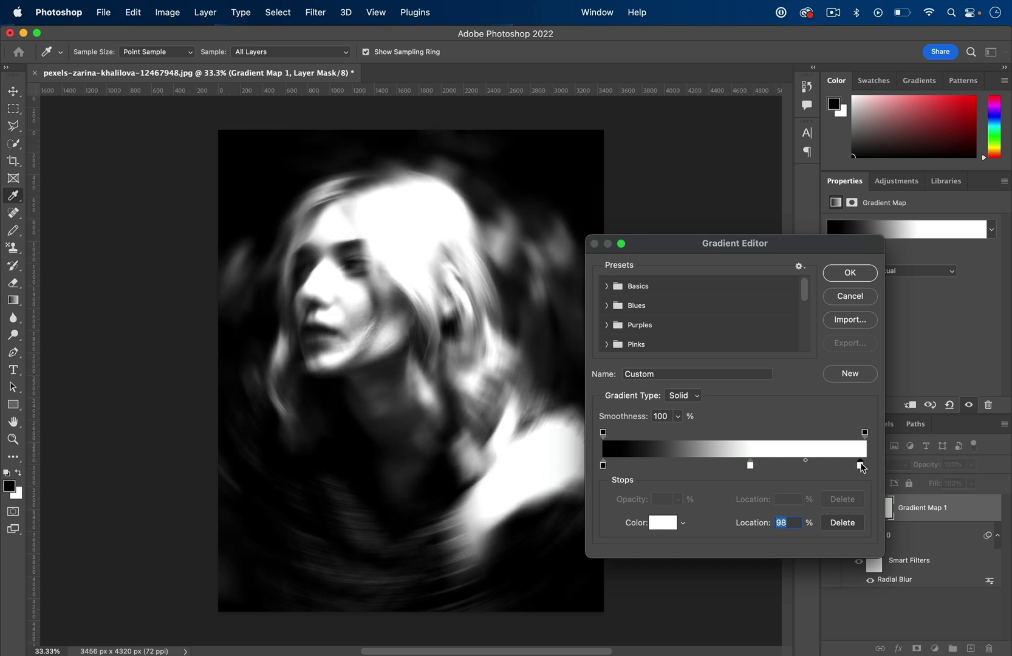
# Move the gradient's last white color stop to 100% and change its color to black
pyautogui.doubleClick(860, 466)
pyautogui.click(653, 269)
pyautogui.moveTo(858, 466); pyautogui.dragTo(867, 466)
pyautogui.doubleClick(865, 467)
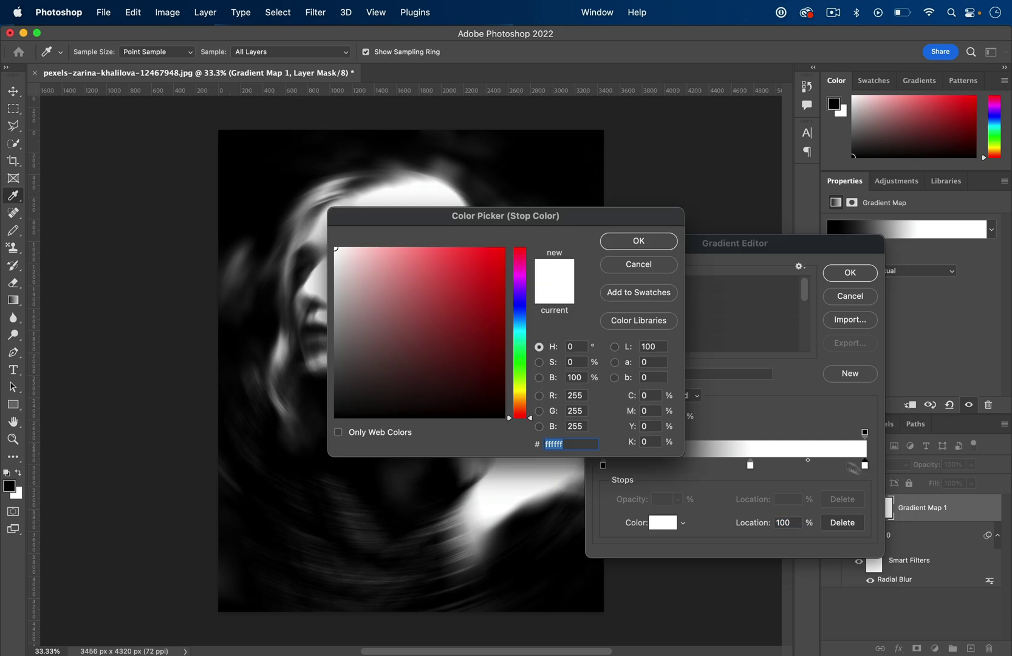
pyautogui.click(481, 336)
pyautogui.click(484, 418)
pyautogui.click(637, 254)
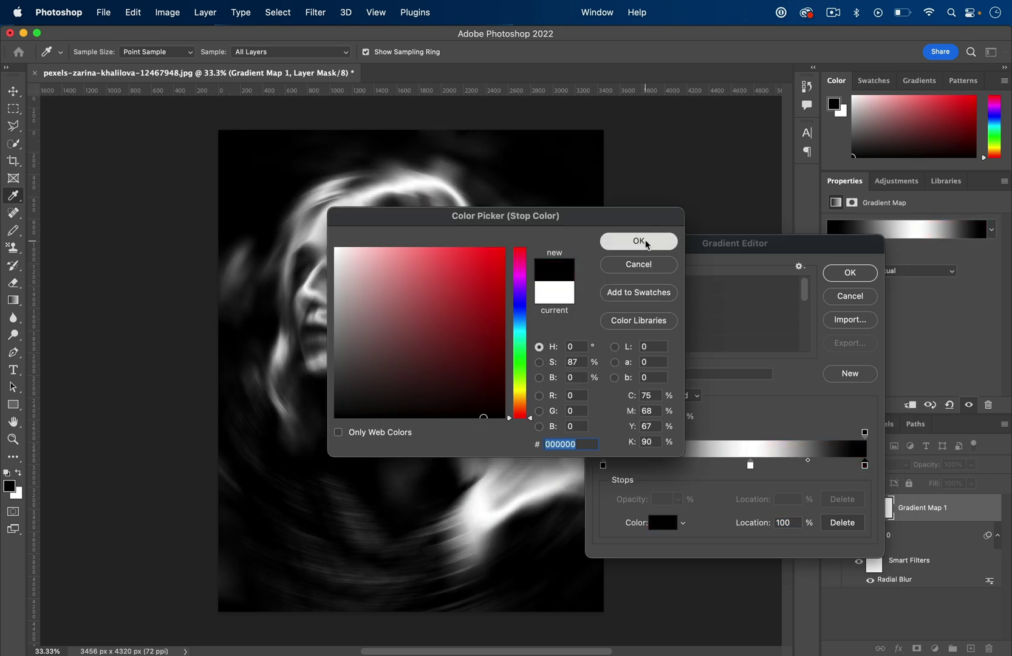
# Move the middle white stop to 22% and add two more white stops at 51% and 79%
pyautogui.moveTo(751, 468); pyautogui.dragTo(663, 468)
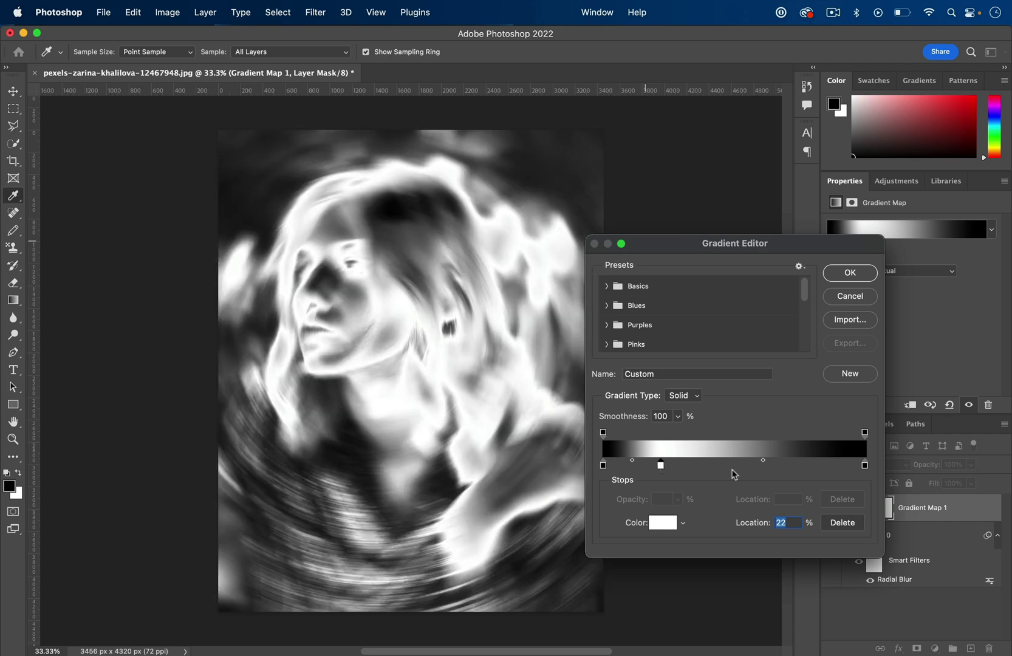
pyautogui.click(745, 467)
pyautogui.moveTo(745, 466); pyautogui.dragTo(739, 467)
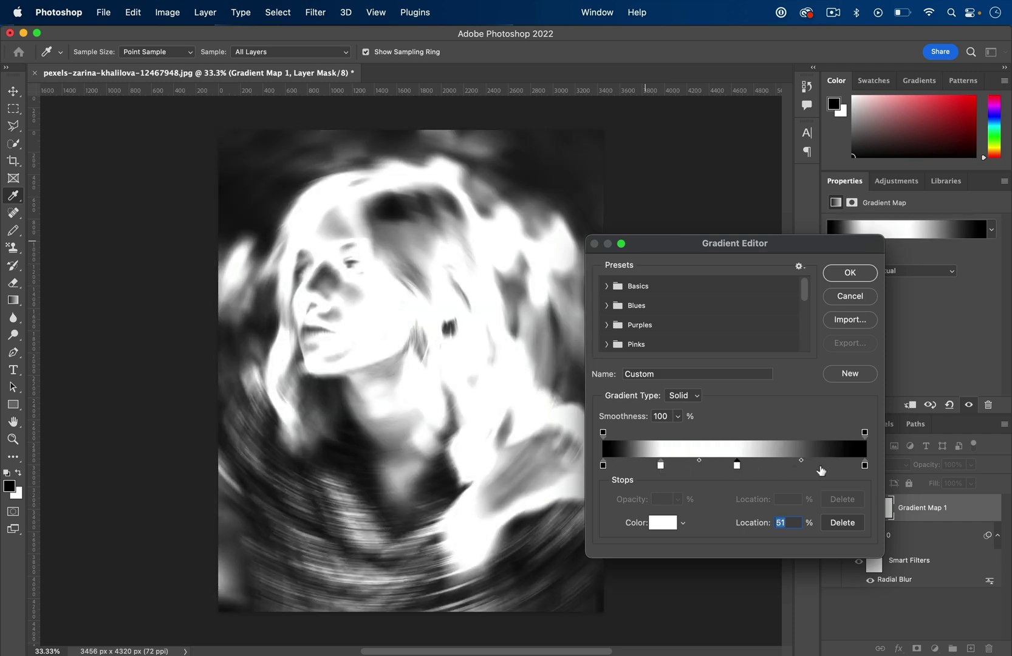
pyautogui.click(821, 467)
pyautogui.moveTo(821, 467); pyautogui.dragTo(811, 467)
# Change the color of the stop at 51% to black
pyautogui.doubleClick(737, 466)
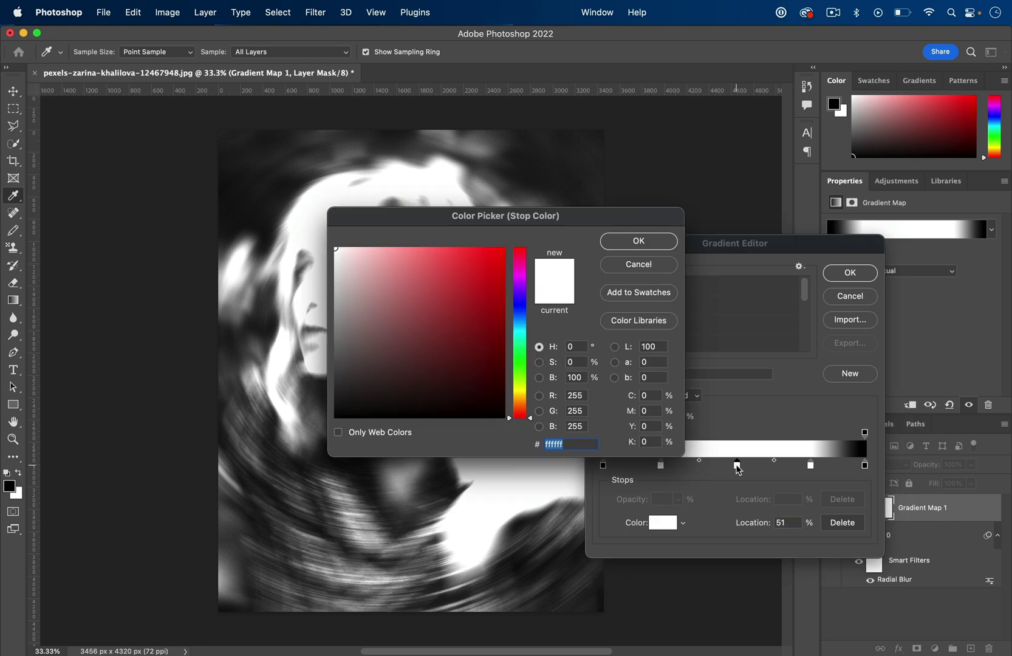
pyautogui.moveTo(489, 308); pyautogui.dragTo(488, 418)
pyautogui.click(636, 241)
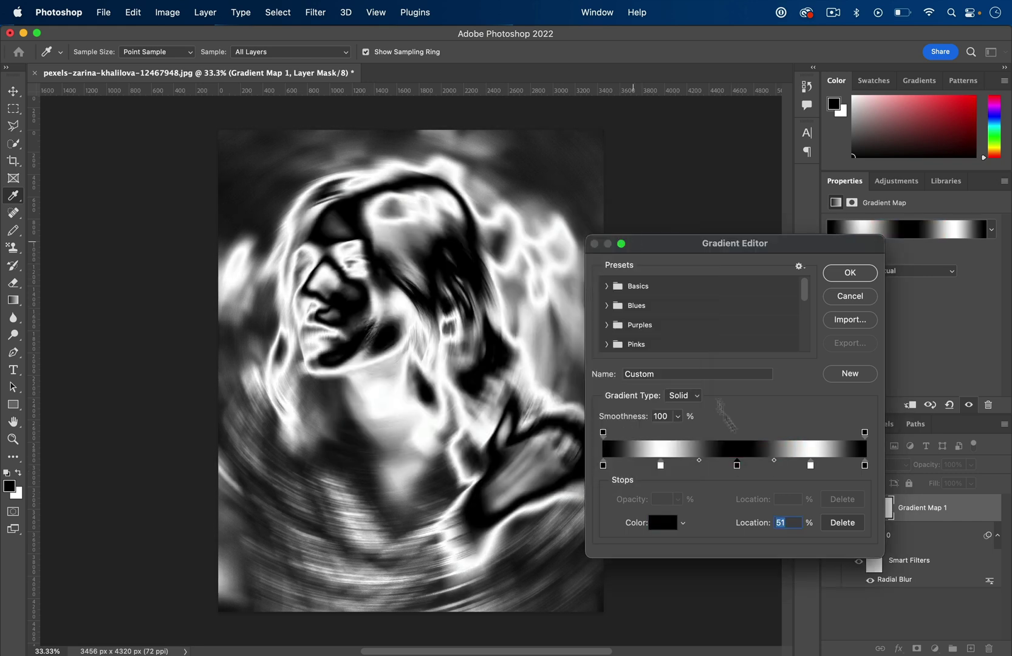
# Add black stops at 18%, 25%, 75% and 82% so they closely flank the two white stops
pyautogui.click(651, 467)
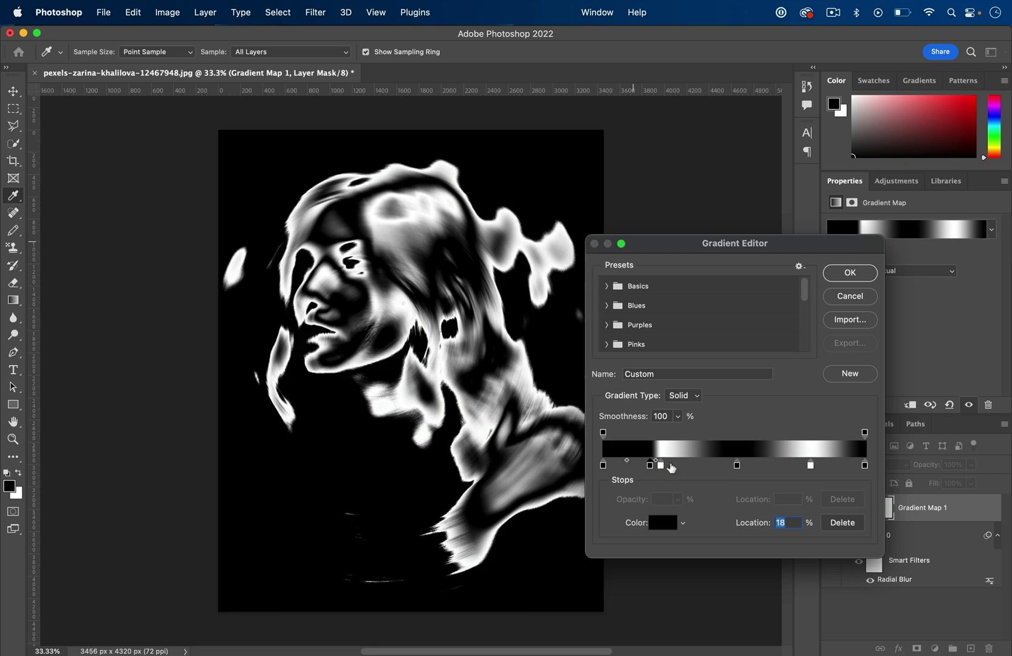
pyautogui.click(669, 467)
pyautogui.click(800, 466)
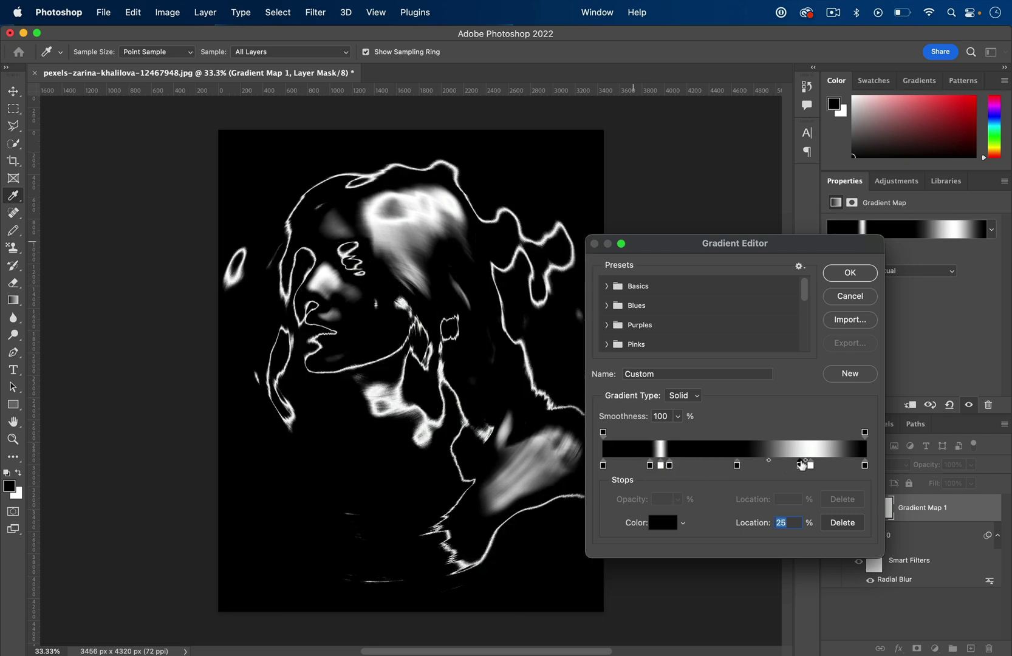
pyautogui.click(819, 467)
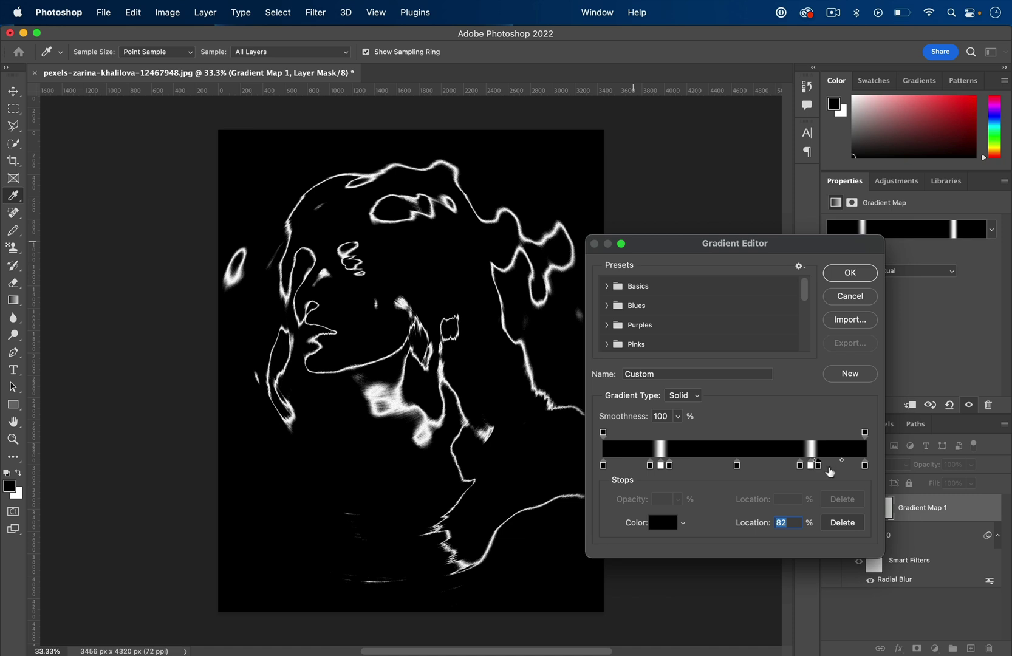
# Recolor the black stop at 18% to a saturated blue
pyautogui.doubleClick(651, 466)
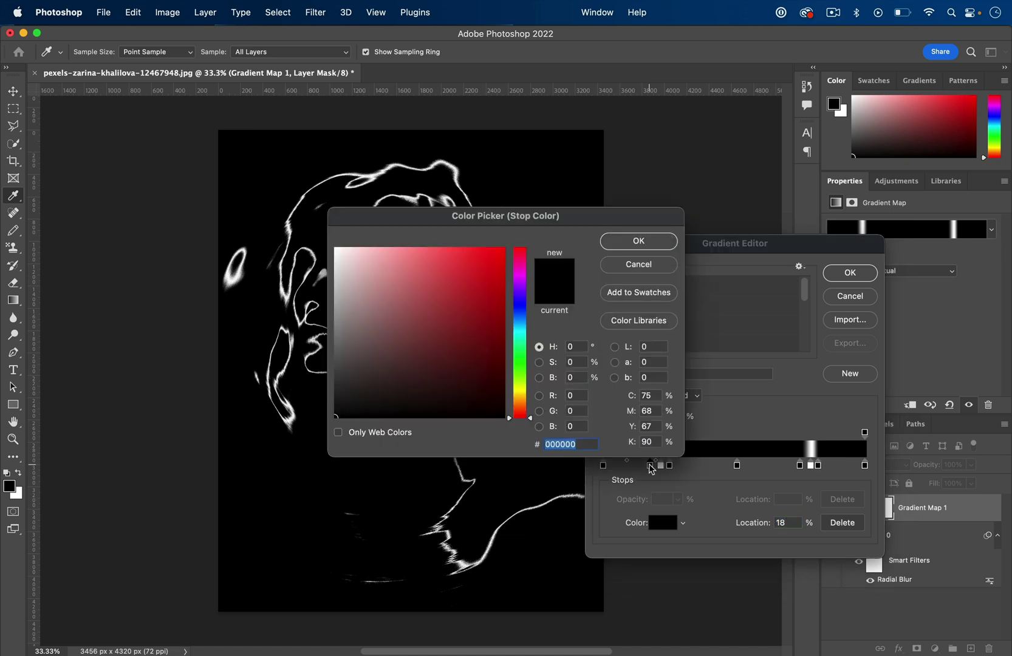
pyautogui.moveTo(491, 347); pyautogui.dragTo(508, 232)
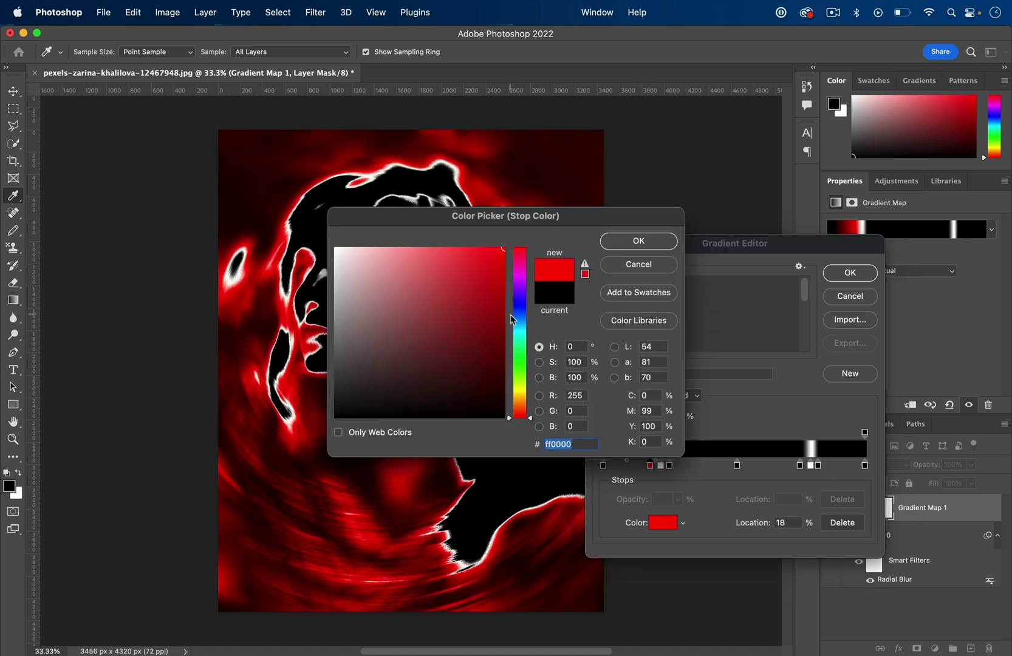
pyautogui.click(515, 315)
pyautogui.click(620, 240)
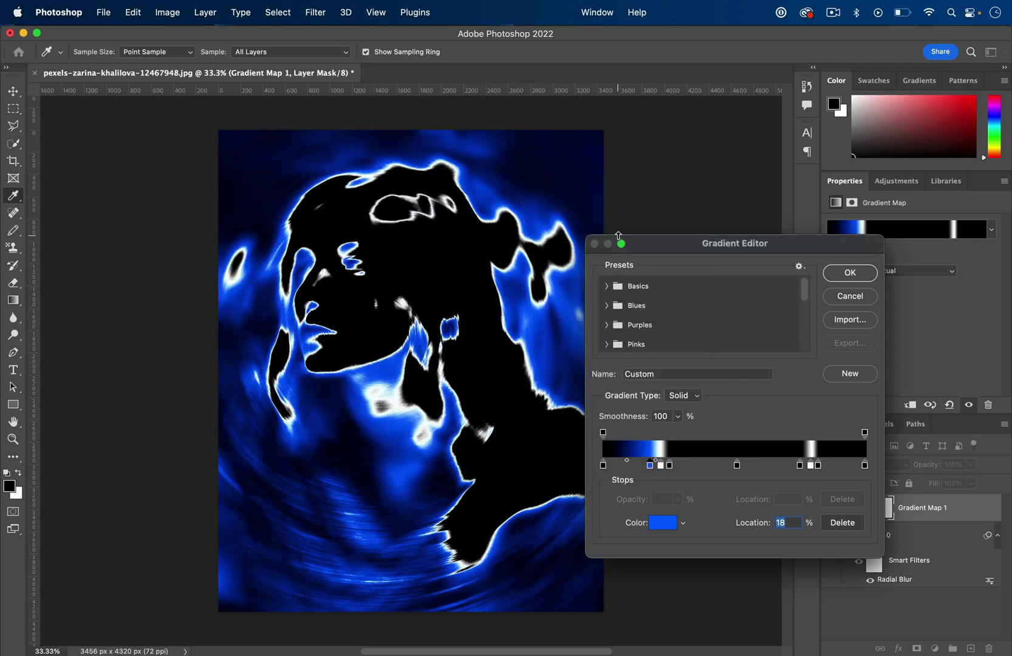
# Recolor the black stop at 25% to light blue #2397e0
pyautogui.click(669, 466)
pyautogui.doubleClick(669, 466)
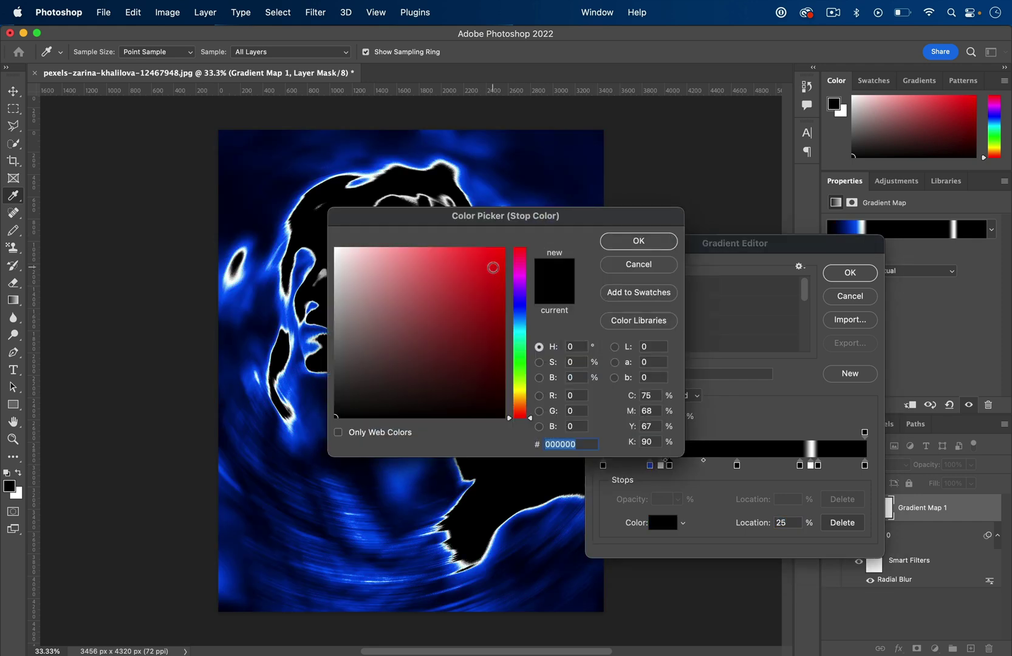
pyautogui.moveTo(520, 309); pyautogui.dragTo(520, 321)
pyautogui.click(478, 267)
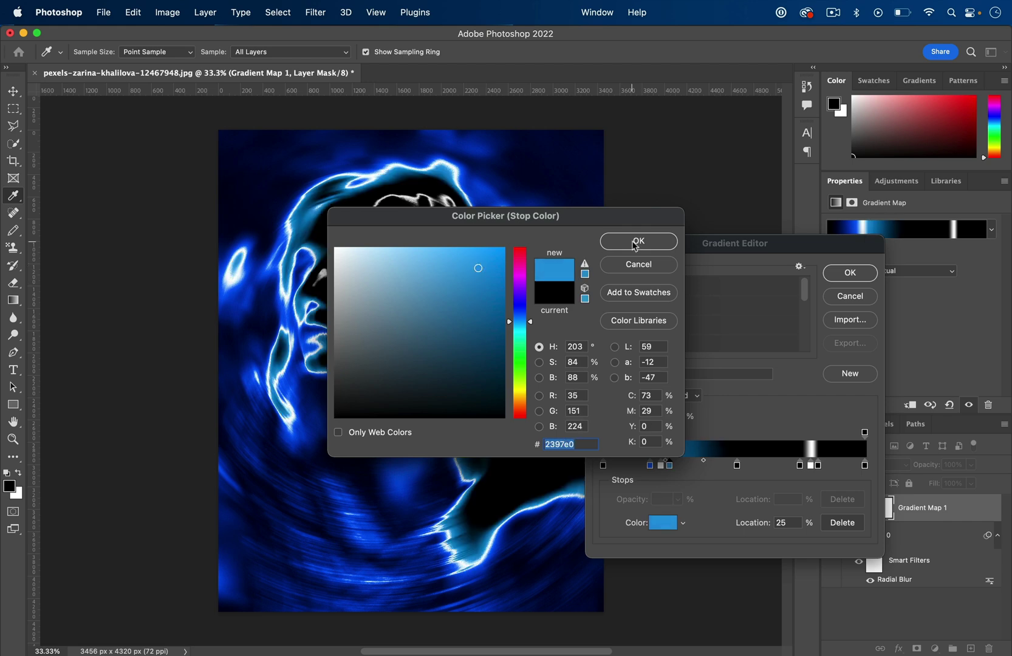
pyautogui.click(639, 242)
# Recolor the black stop at 75% to a saturated orange
pyautogui.click(817, 466)
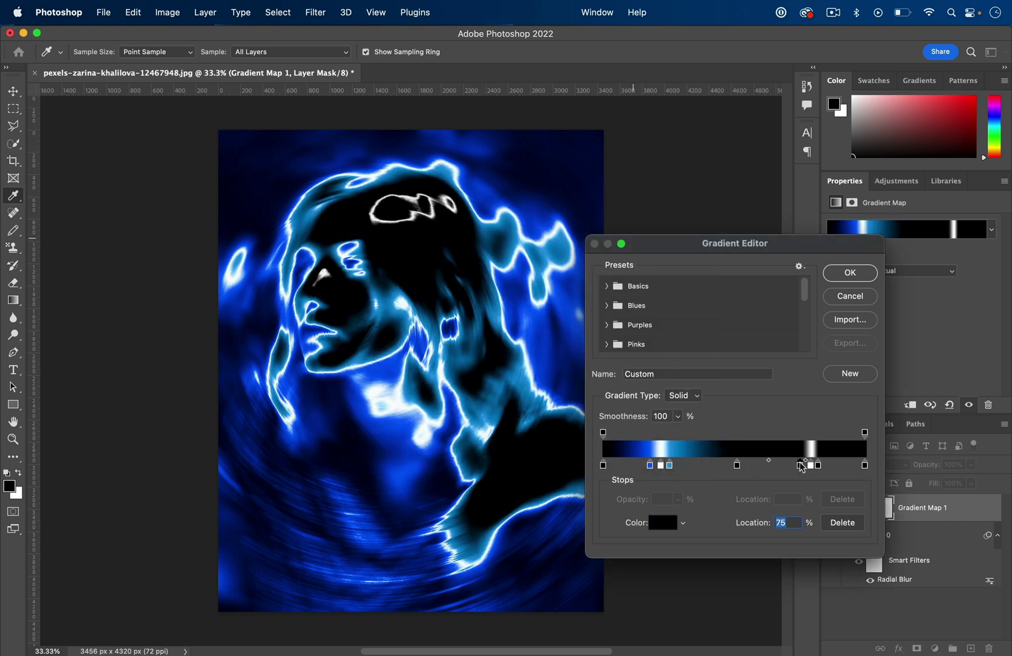
pyautogui.doubleClick(818, 466)
pyautogui.moveTo(526, 280); pyautogui.dragTo(520, 400)
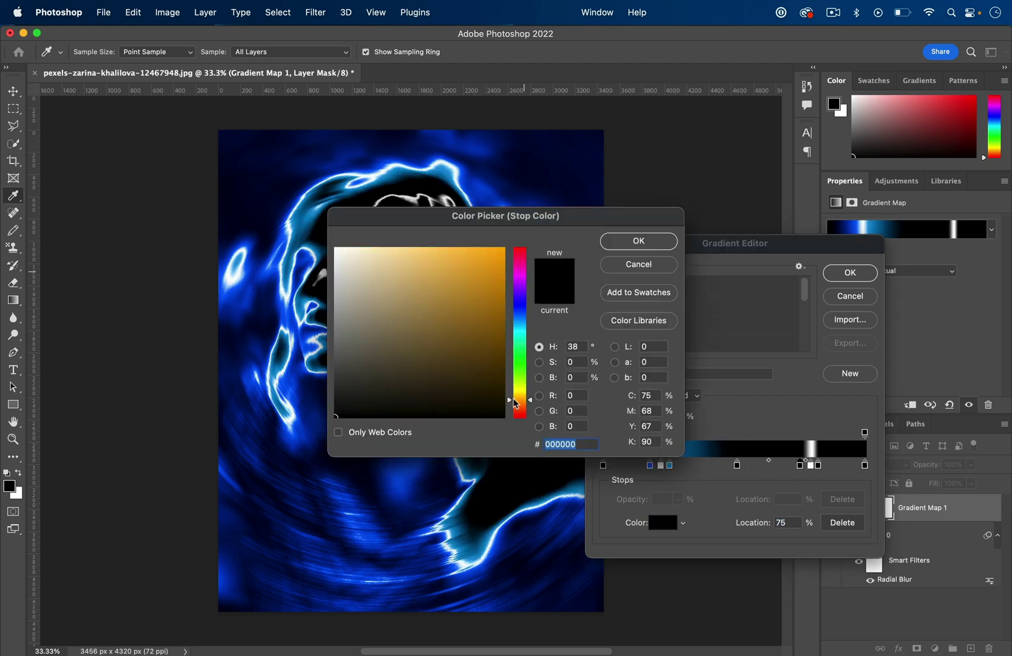
pyautogui.moveTo(467, 303); pyautogui.dragTo(502, 249)
pyautogui.click(638, 241)
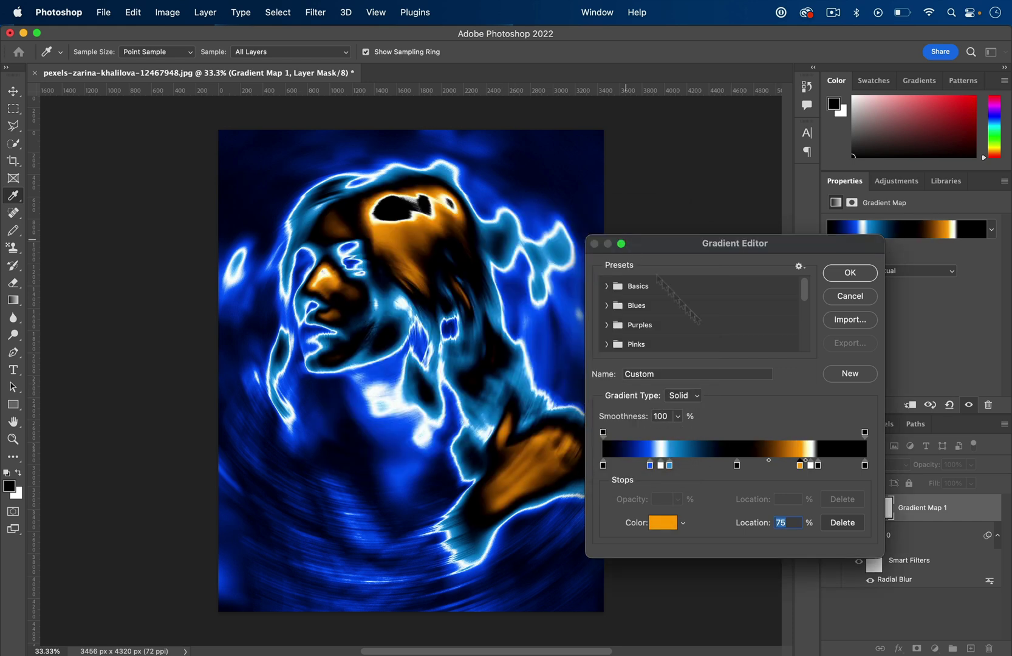
# Recolor the black stop at 82% to yellow-orange #eaa500
pyautogui.click(817, 466)
pyautogui.doubleClick(818, 466)
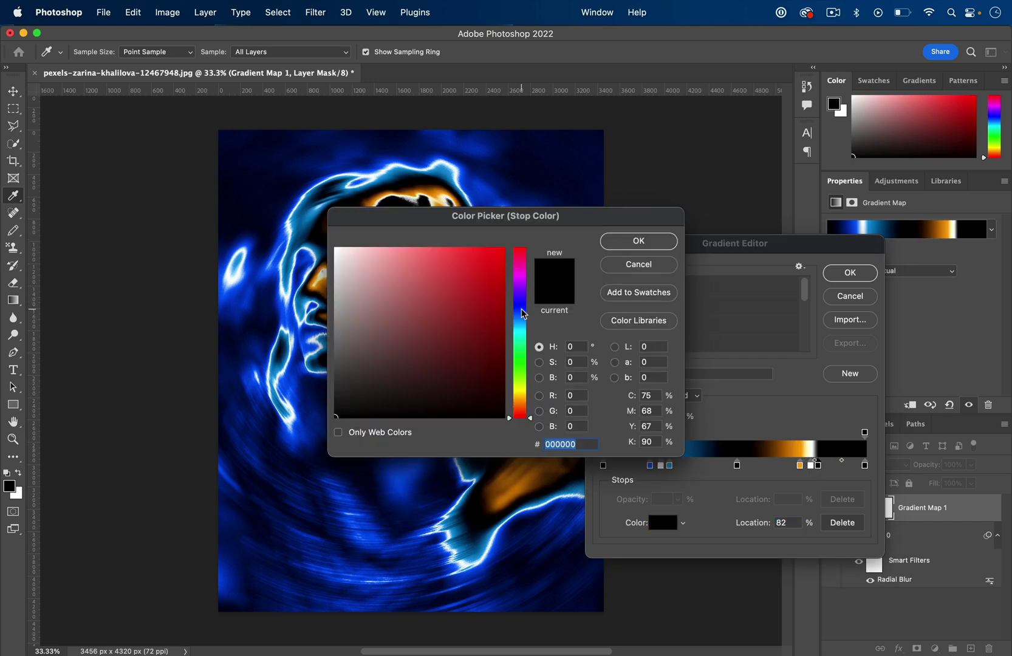
pyautogui.click(521, 399)
pyautogui.moveTo(502, 378); pyautogui.dragTo(506, 260)
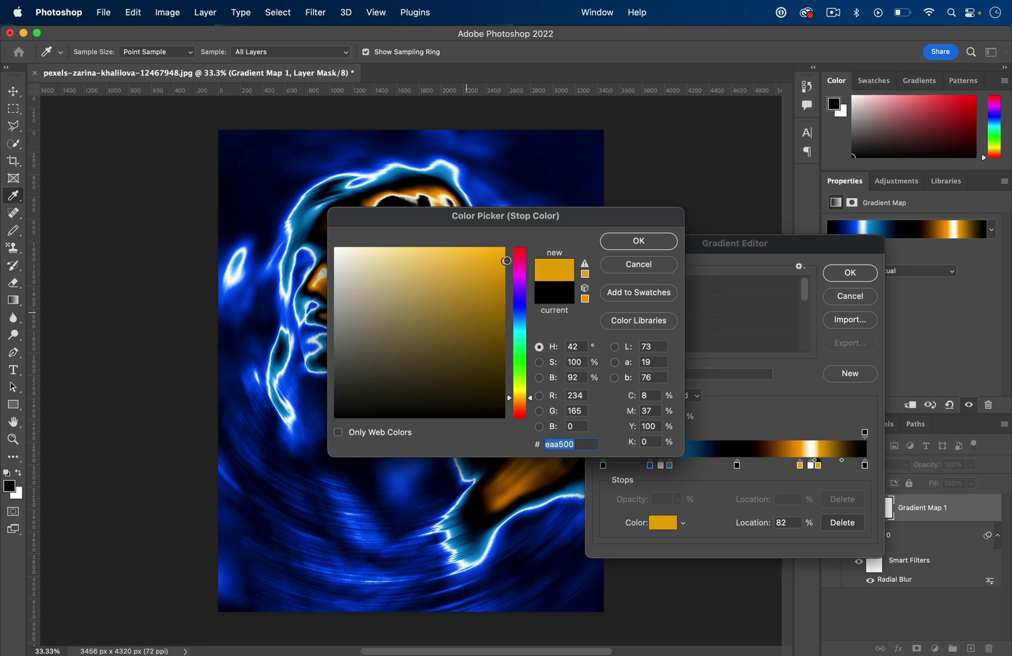
pyautogui.click(638, 241)
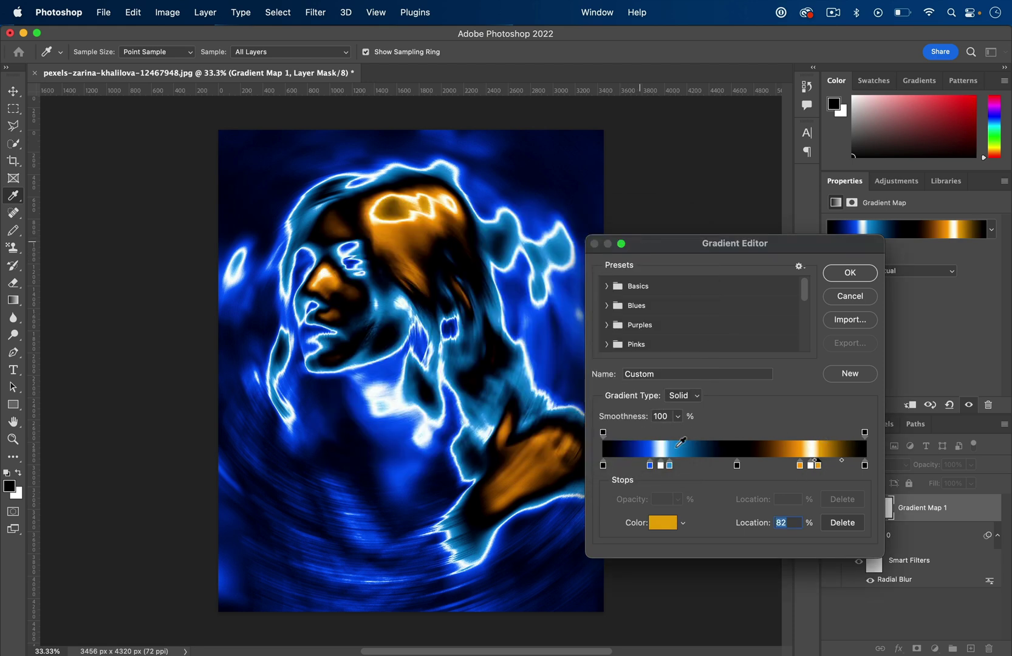
# Recolor the white stop at 79% to bright yellow #fff000
pyautogui.click(810, 465)
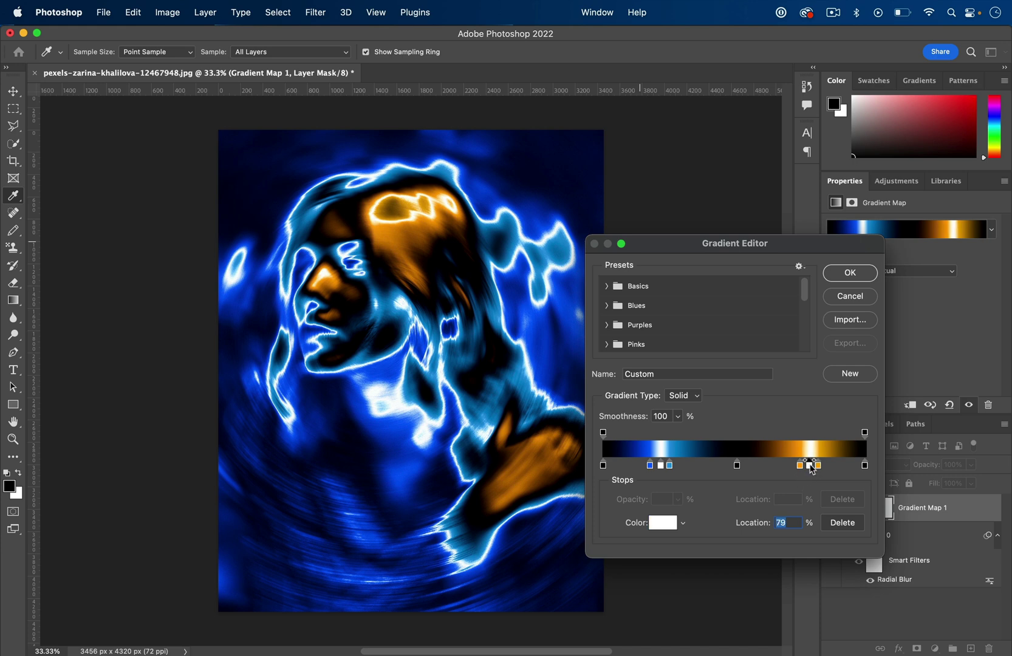
pyautogui.doubleClick(811, 465)
pyautogui.click(503, 249)
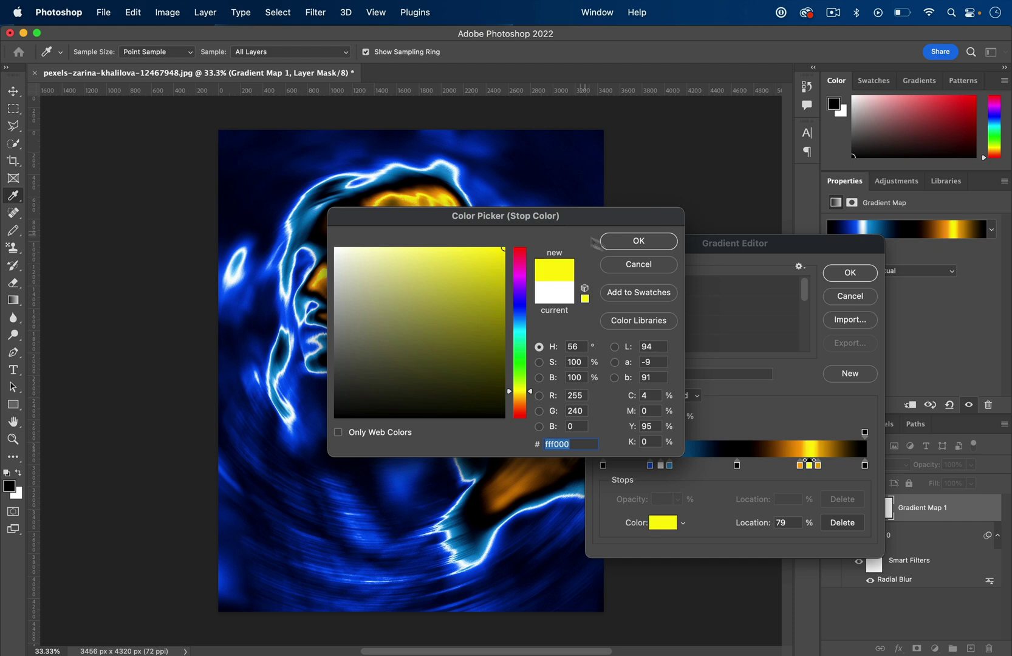
pyautogui.click(637, 241)
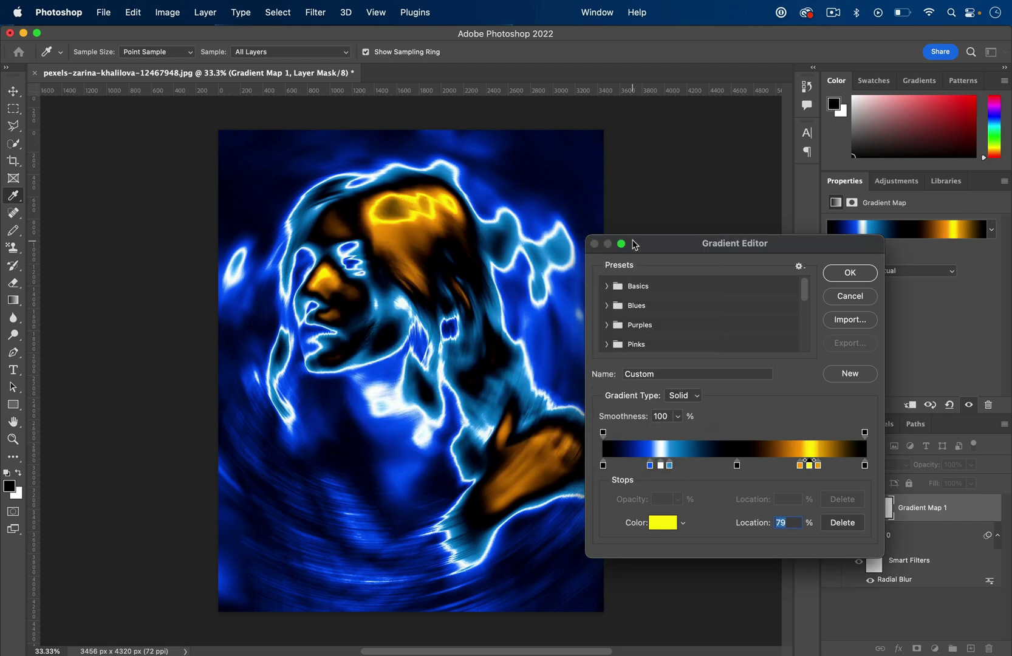
# Recolor the white stop at 22% to bright cyan
pyautogui.doubleClick(660, 466)
pyautogui.click(521, 334)
pyautogui.click(503, 249)
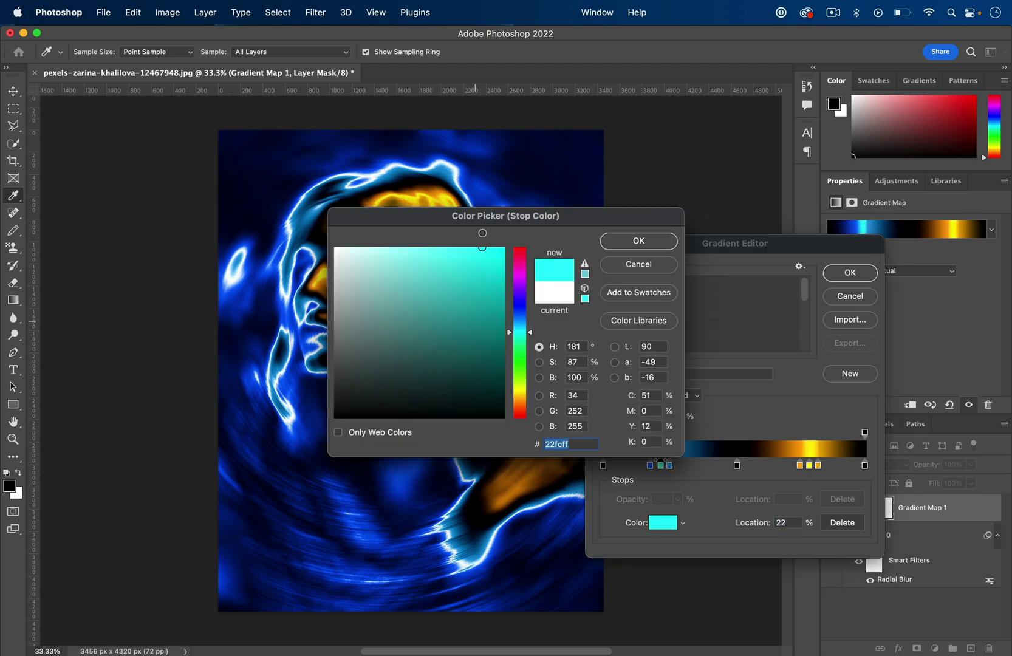
pyautogui.click(629, 241)
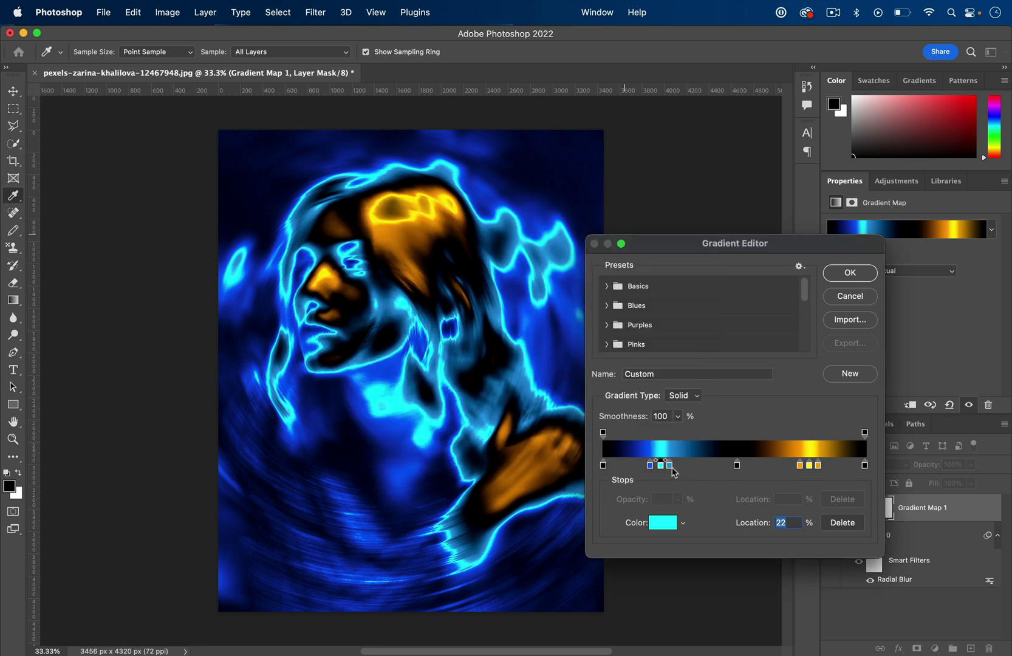
# Move the light blue stop to 30% and the cyan stop to 23%
pyautogui.moveTo(671, 469); pyautogui.dragTo(690, 471)
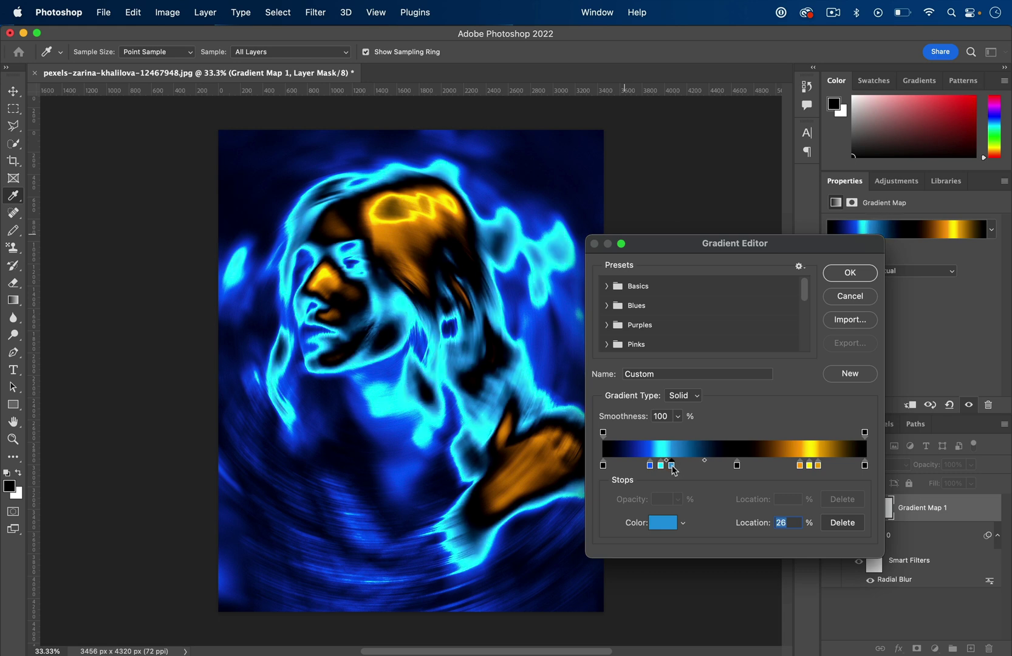
pyautogui.moveTo(673, 470); pyautogui.dragTo(682, 470)
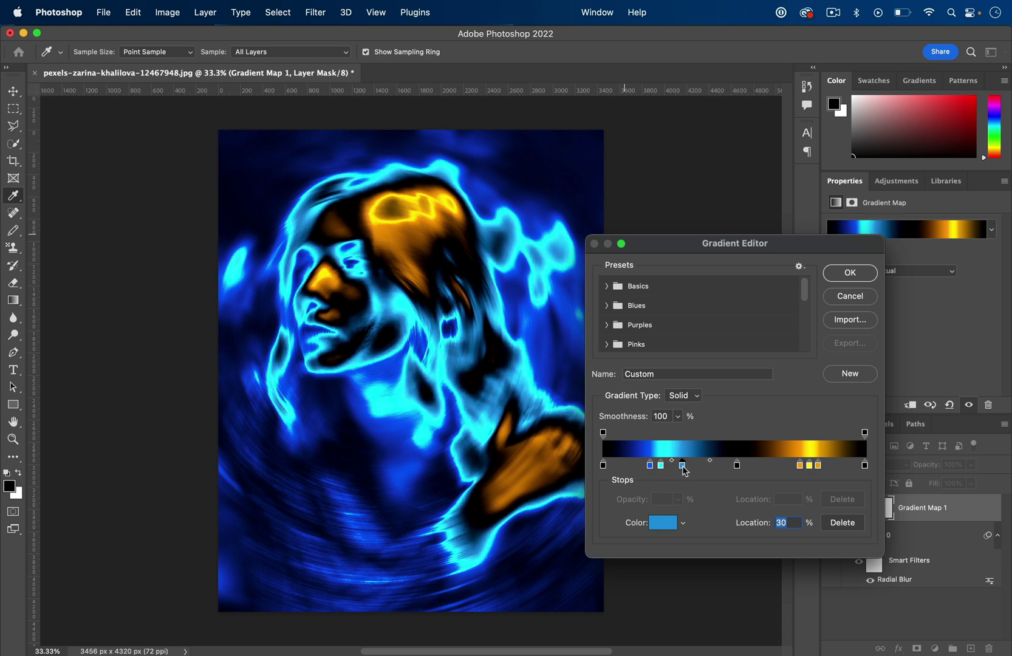
pyautogui.click(662, 467)
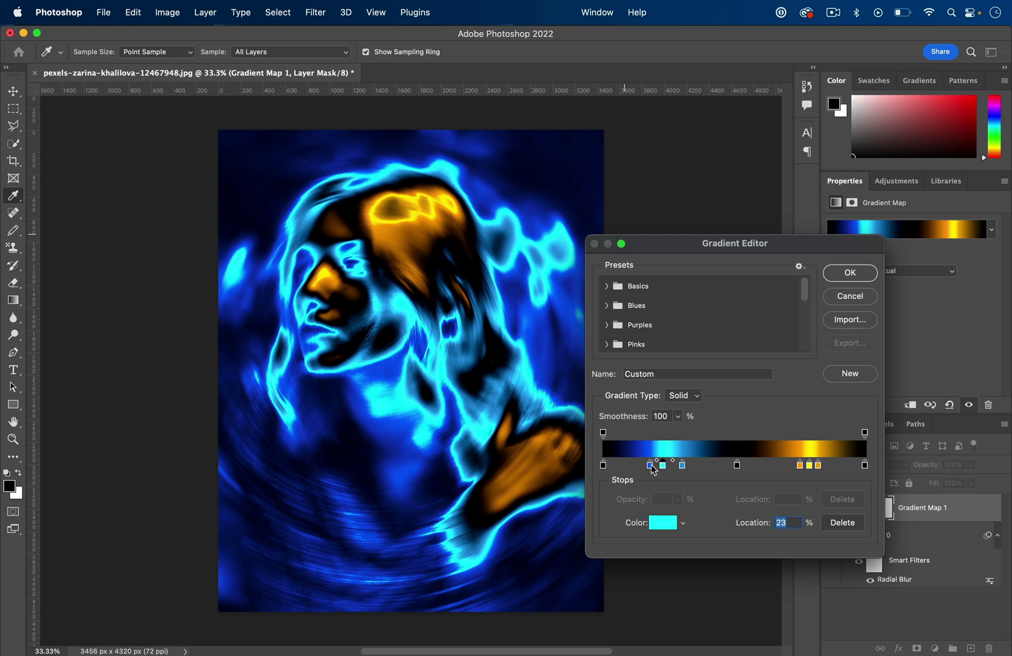
# Try a narrower blue band with the first black stop around 13% and the blue stops close together, and shift the orange stop to 74%
pyautogui.moveTo(604, 468); pyautogui.dragTo(641, 469)
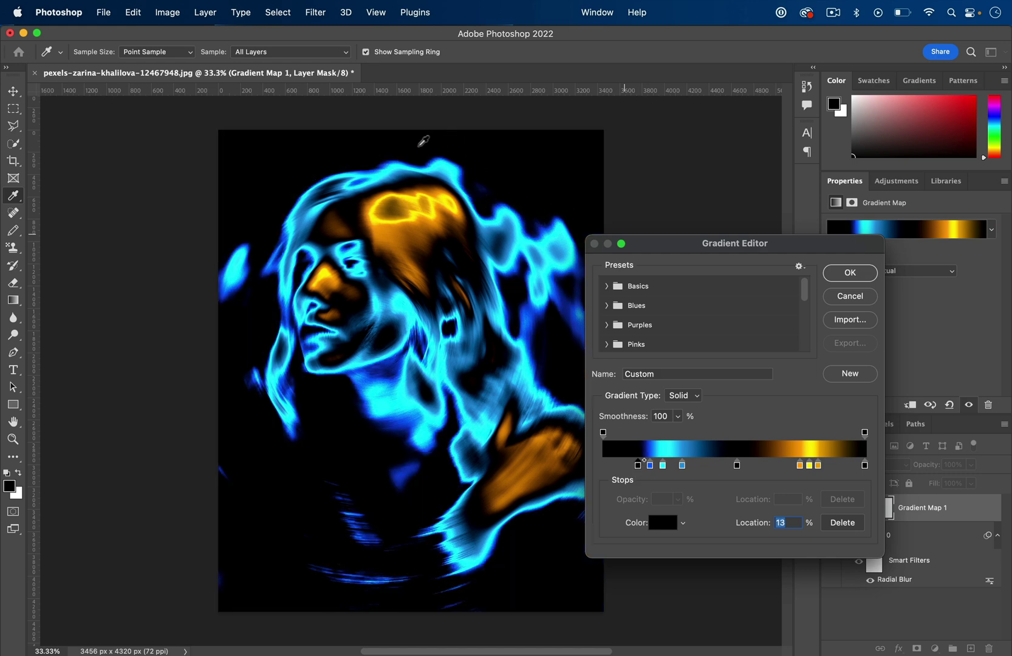
pyautogui.moveTo(641, 469); pyautogui.dragTo(673, 465)
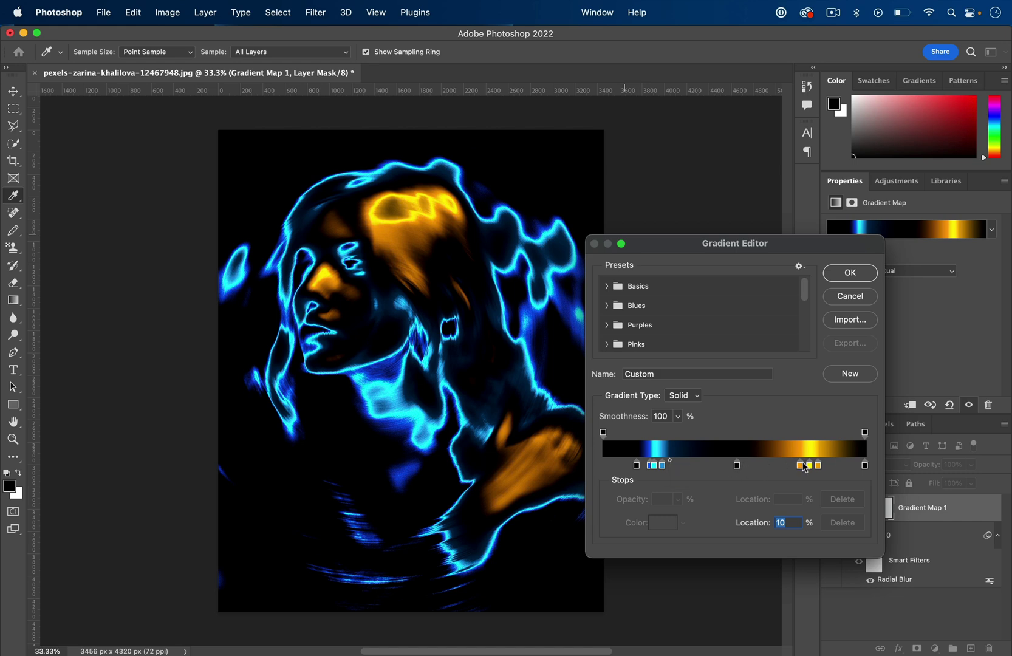
pyautogui.moveTo(804, 466)
pyautogui.mouseDown()
pyautogui.moveTo(742, 468)
pyautogui.moveTo(798, 466)
pyautogui.mouseUp()
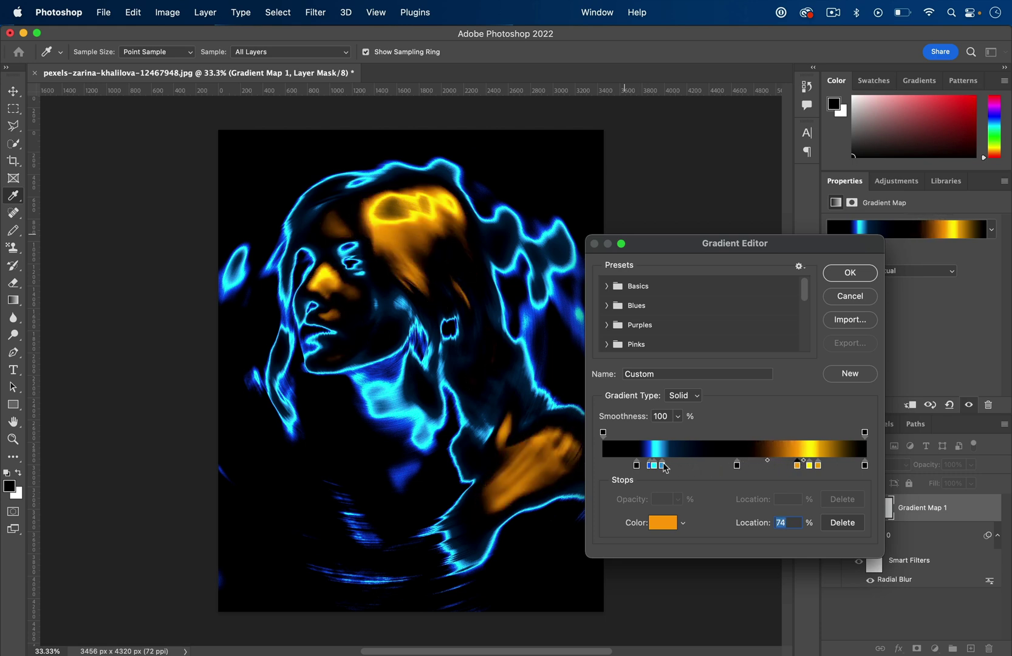
# Widen the blue band by spreading its stops, with the light blue one at 26%, and set the orange stop to 75%
pyautogui.moveTo(663, 466)
pyautogui.mouseDown()
pyautogui.moveTo(676, 469)
pyautogui.moveTo(623, 470)
pyautogui.moveTo(671, 467)
pyautogui.mouseUp()
pyautogui.click(673, 467)
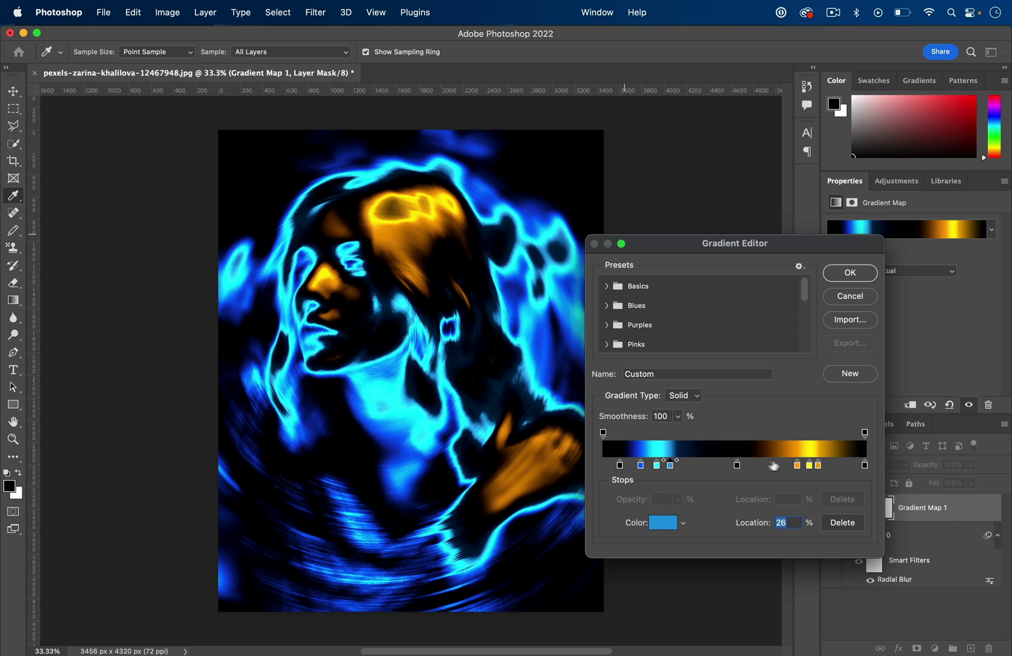
pyautogui.click(800, 467)
pyautogui.moveTo(803, 467); pyautogui.dragTo(804, 468)
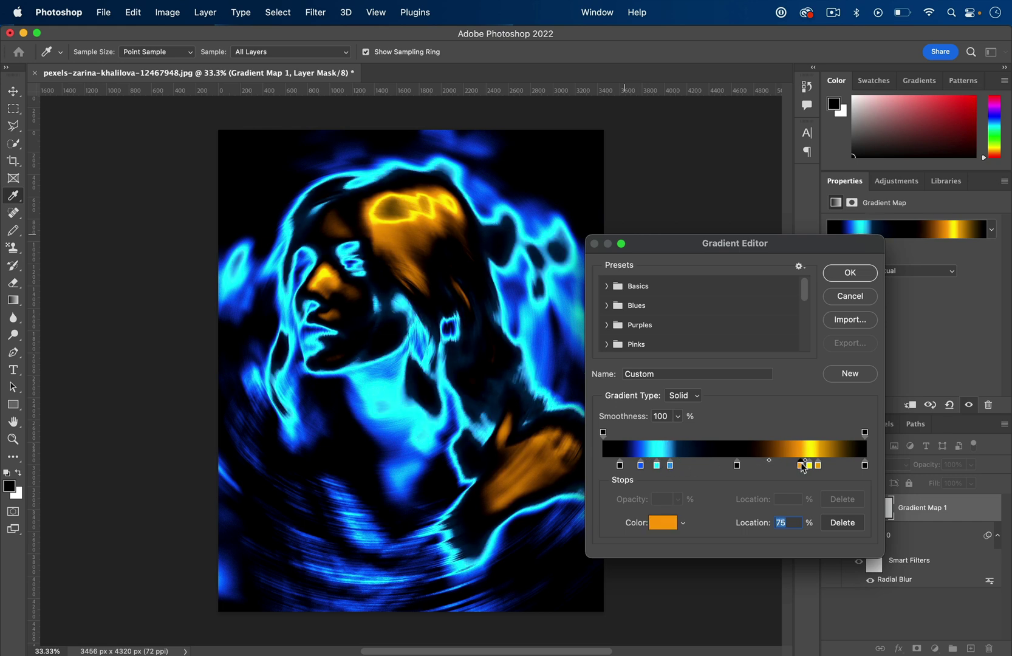
# Move the middle black stop closer to the light blue stop and add another black stop at 60%
pyautogui.moveTo(742, 465); pyautogui.dragTo(702, 464)
pyautogui.click(689, 460)
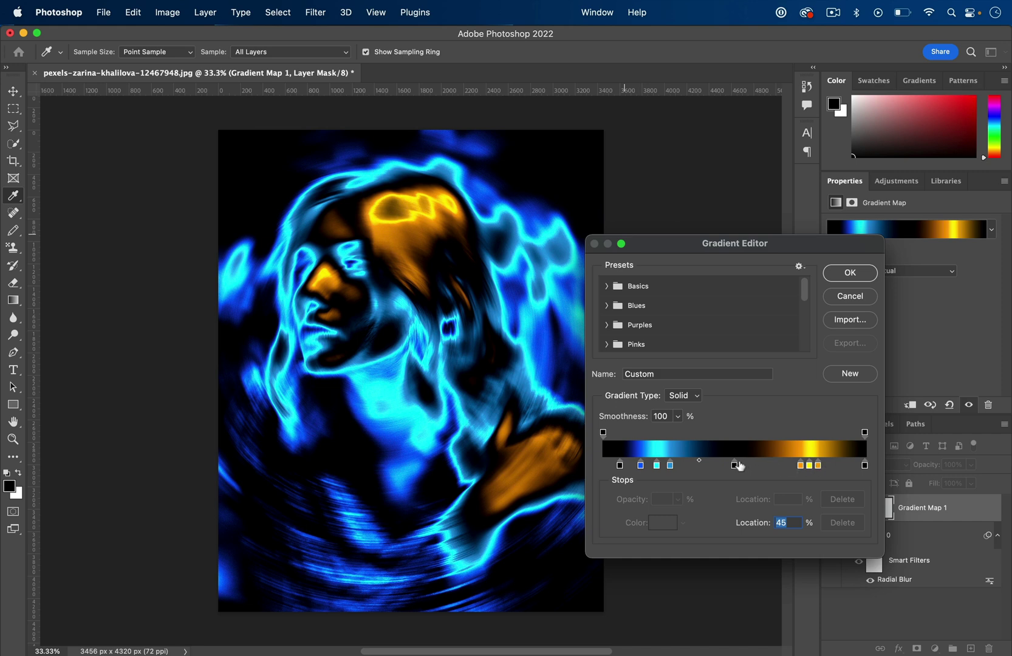
pyautogui.moveTo(735, 466); pyautogui.dragTo(703, 466)
pyautogui.click(761, 466)
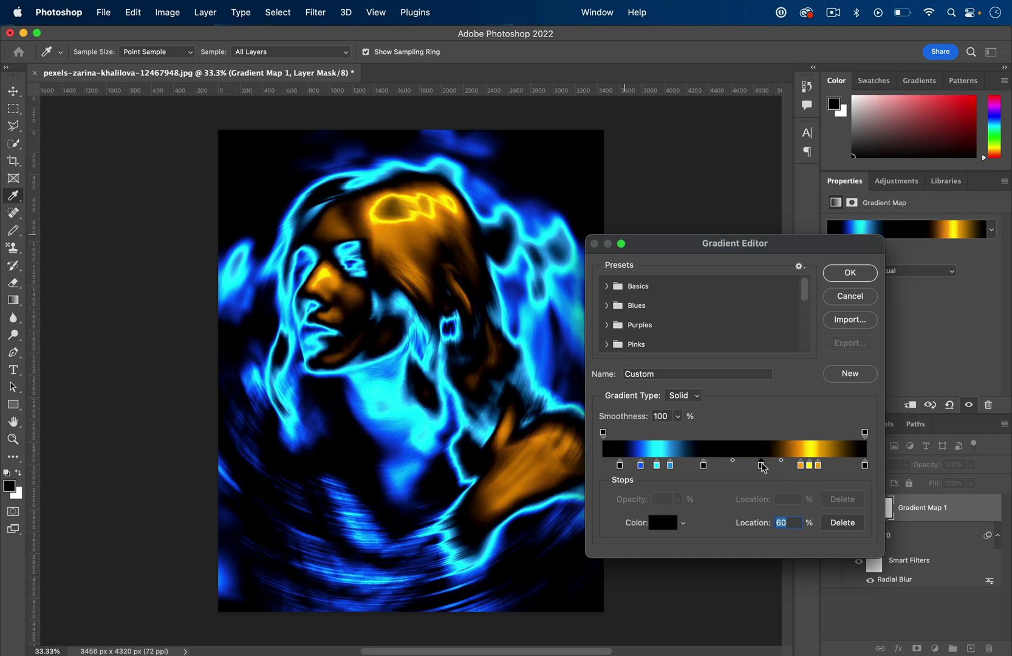
# Try adding a pink stop at 50% between the two middle black stops of the gradient
pyautogui.click(737, 466)
pyautogui.doubleClick(736, 466)
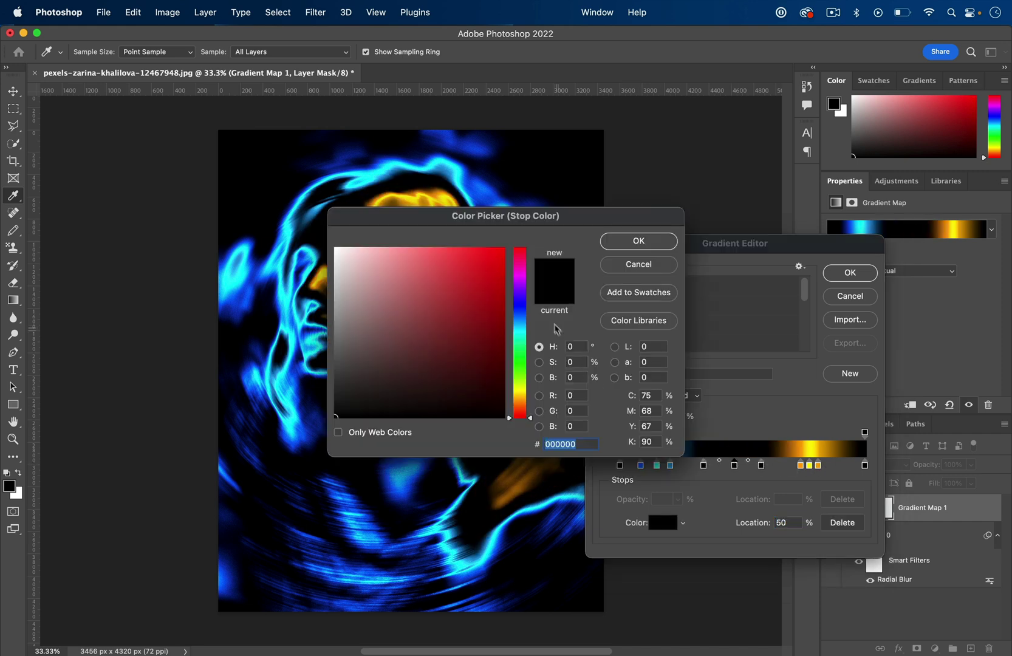
pyautogui.moveTo(493, 268)
pyautogui.mouseDown()
pyautogui.moveTo(492, 249)
pyautogui.moveTo(441, 274)
pyautogui.mouseUp()
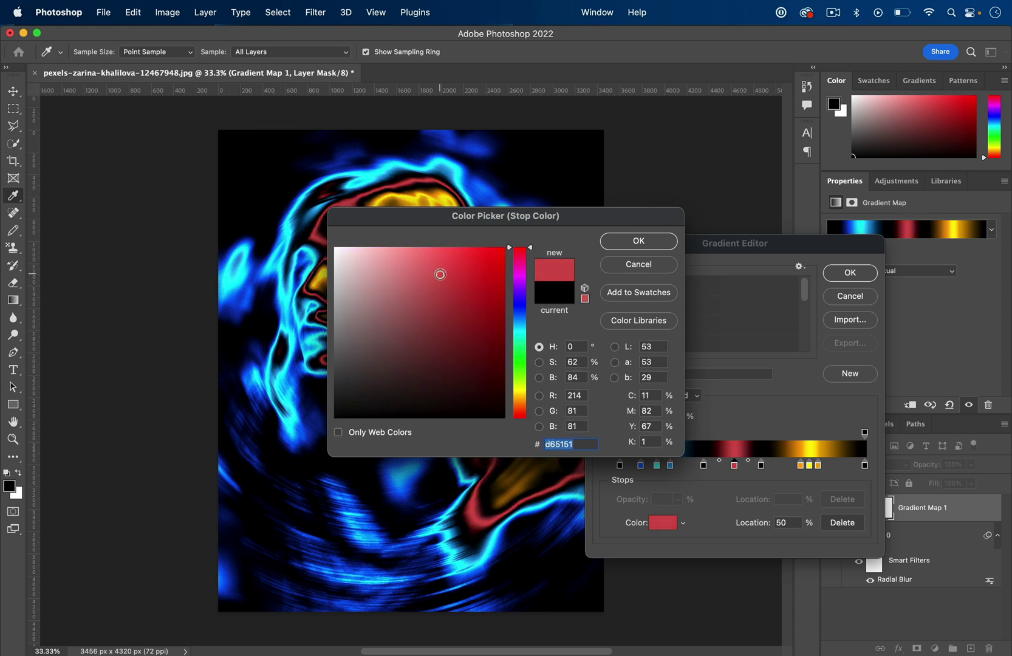
pyautogui.moveTo(521, 270); pyautogui.dragTo(524, 260)
pyautogui.click(616, 244)
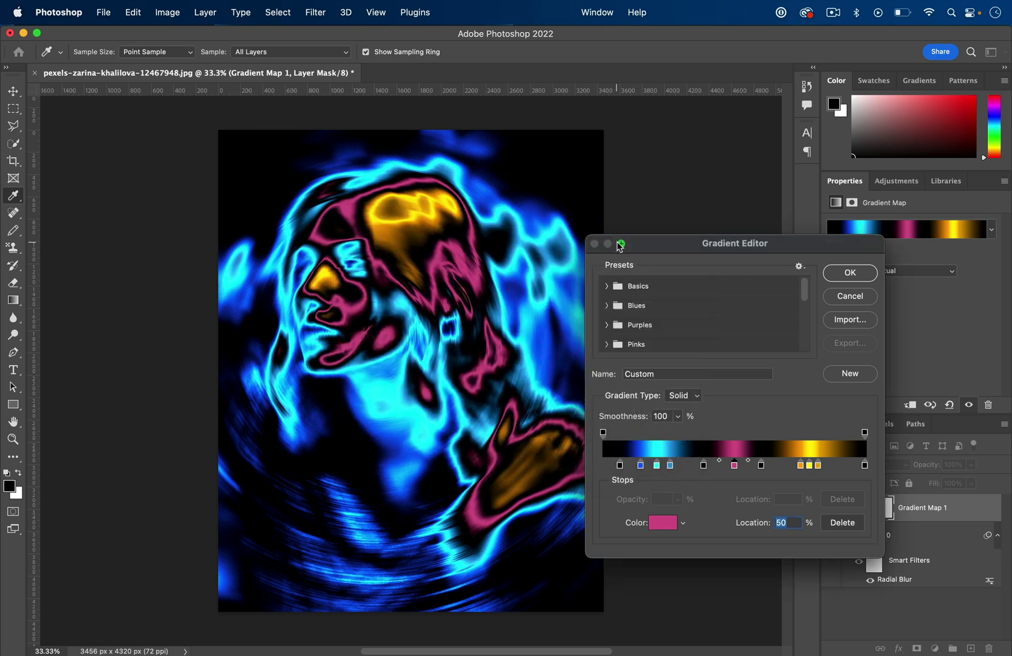
# Try cyan and a near-white tint on the 50% stop, and delete that stop
pyautogui.doubleClick(734, 466)
pyautogui.click(519, 329)
pyautogui.click(451, 246)
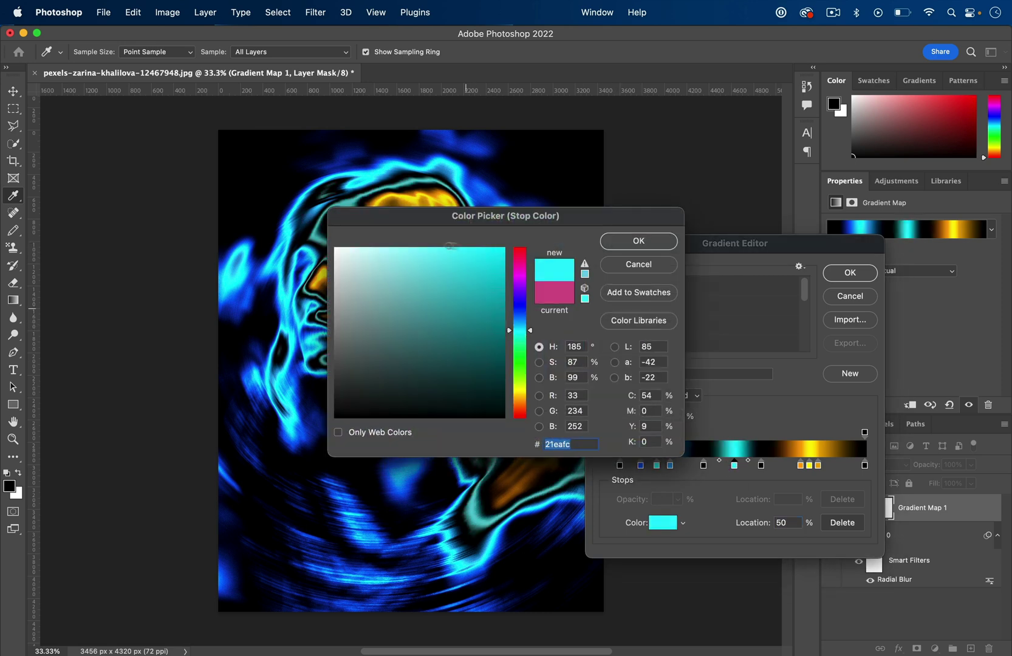
pyautogui.click(354, 248)
pyautogui.click(619, 238)
pyautogui.press('BackSpace')
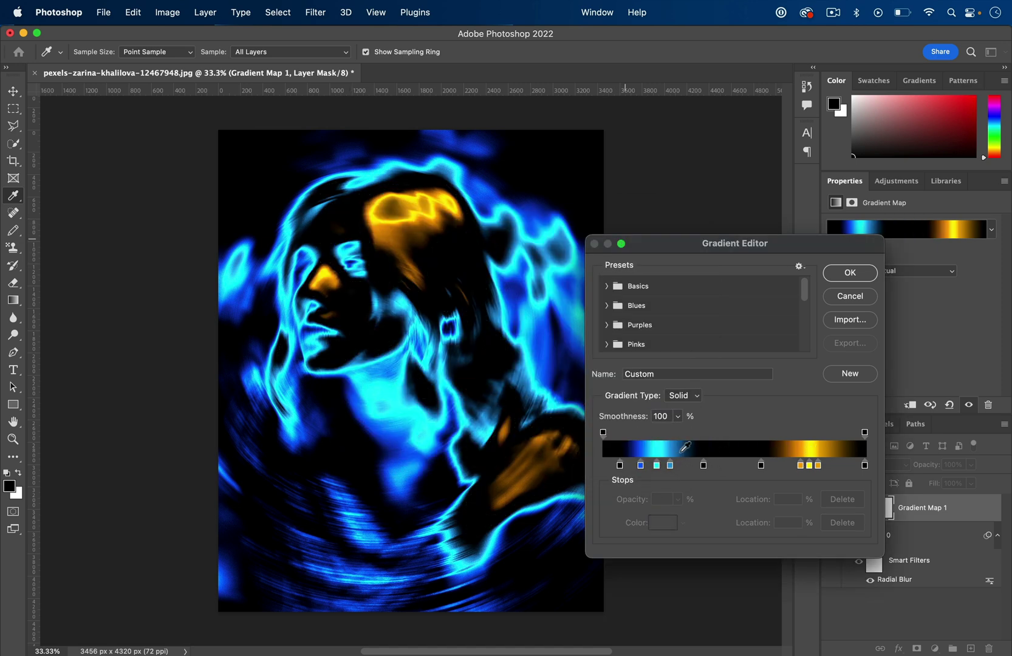
# Name the gradient "Blue Orange LIght" and save it as a new preset
pyautogui.click(682, 373)
pyautogui.click(675, 373)
pyautogui.doubleClick(672, 373)
pyautogui.write('Blue Orange Light')
pyautogui.click(841, 378)
pyautogui.click(646, 339)
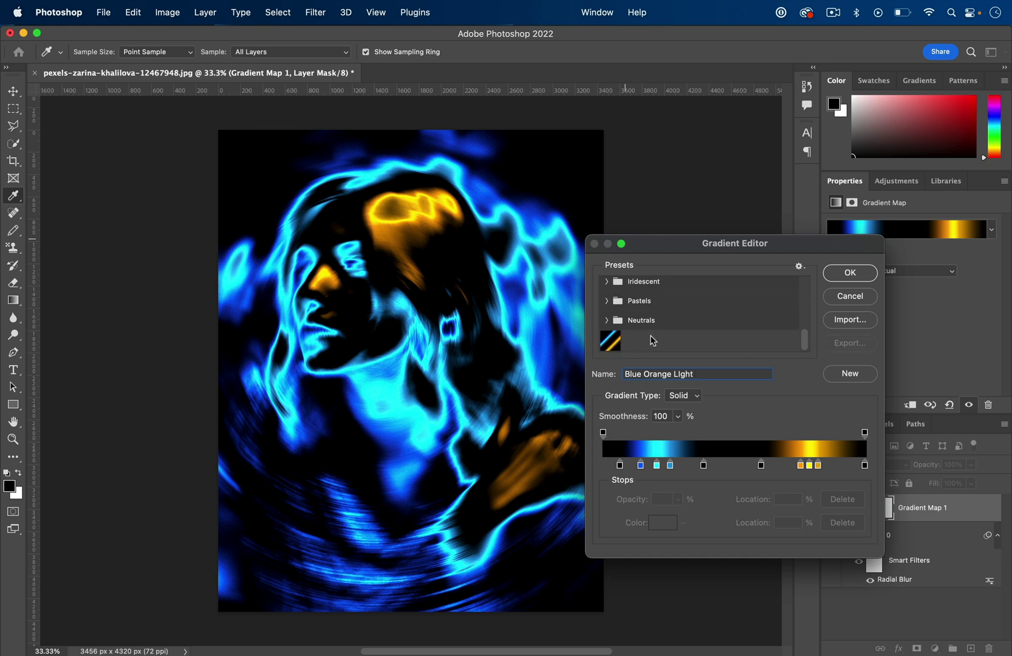
# Try several Iridescent presets on the portrait, including Iridescent_03, Iridescent_18 and Iridescent_20
pyautogui.scroll(1, 653, 340)
pyautogui.click(614, 307)
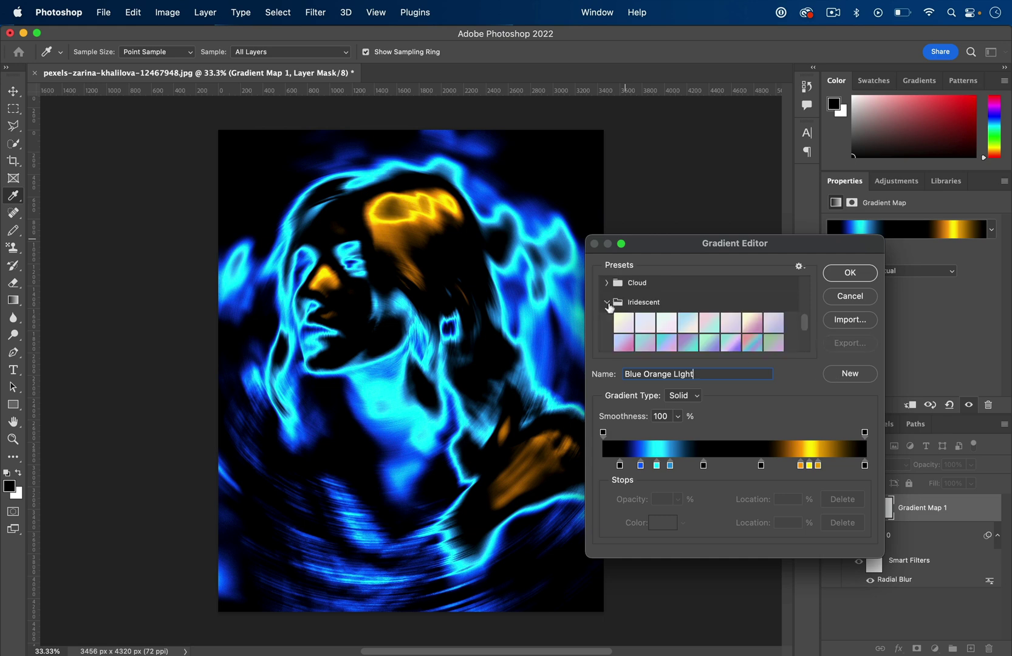
pyautogui.click(645, 340)
pyautogui.click(673, 338)
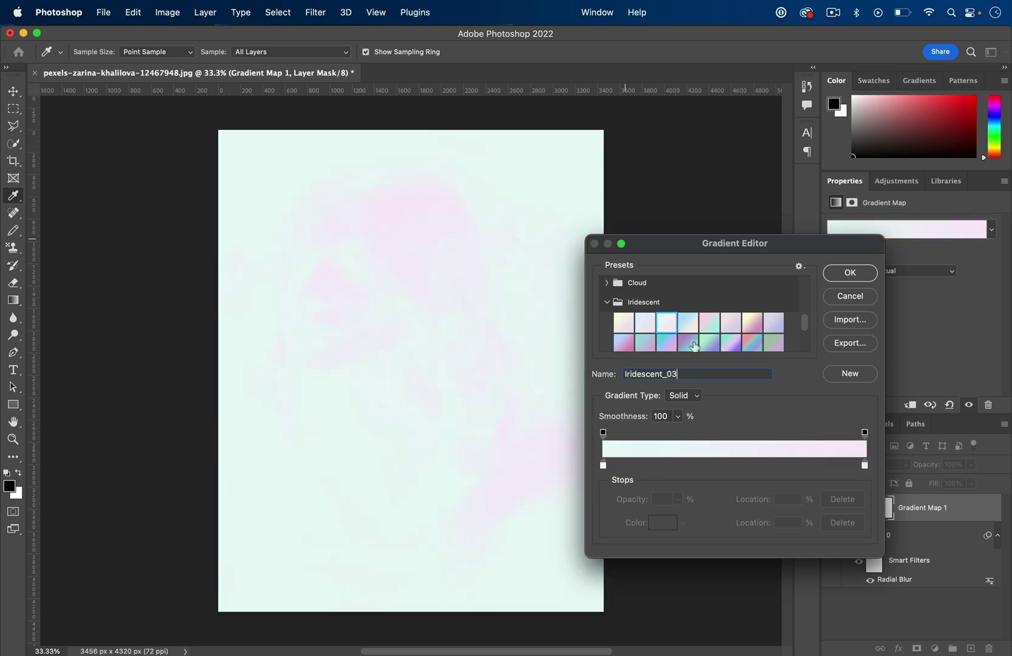
pyautogui.click(694, 347)
pyautogui.scroll(-3, 694, 347)
pyautogui.click(645, 286)
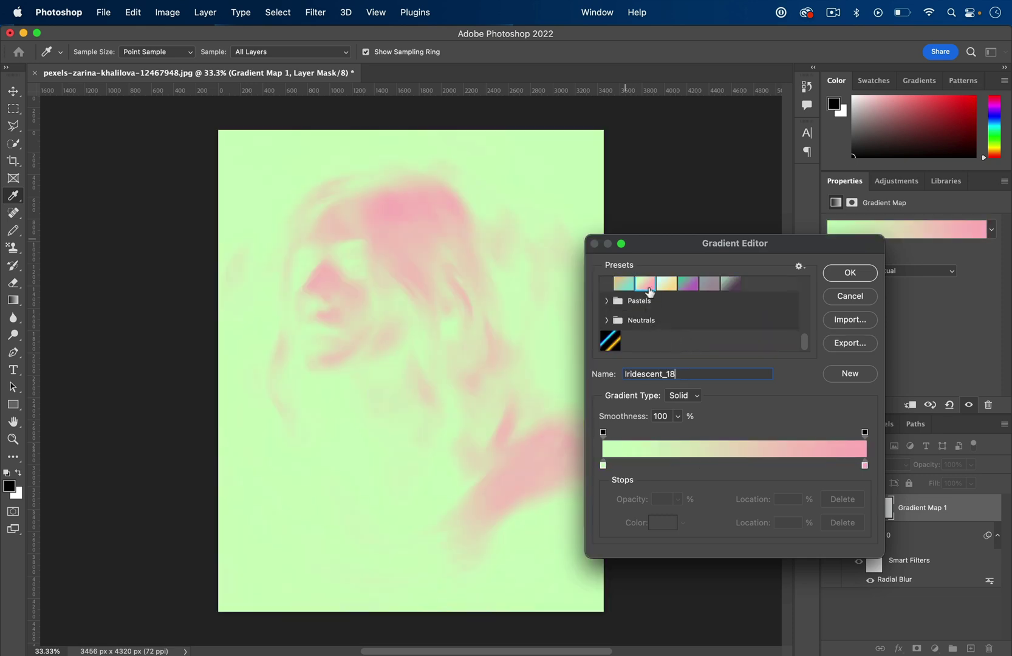
pyautogui.scroll(2, 647, 292)
pyautogui.click(684, 323)
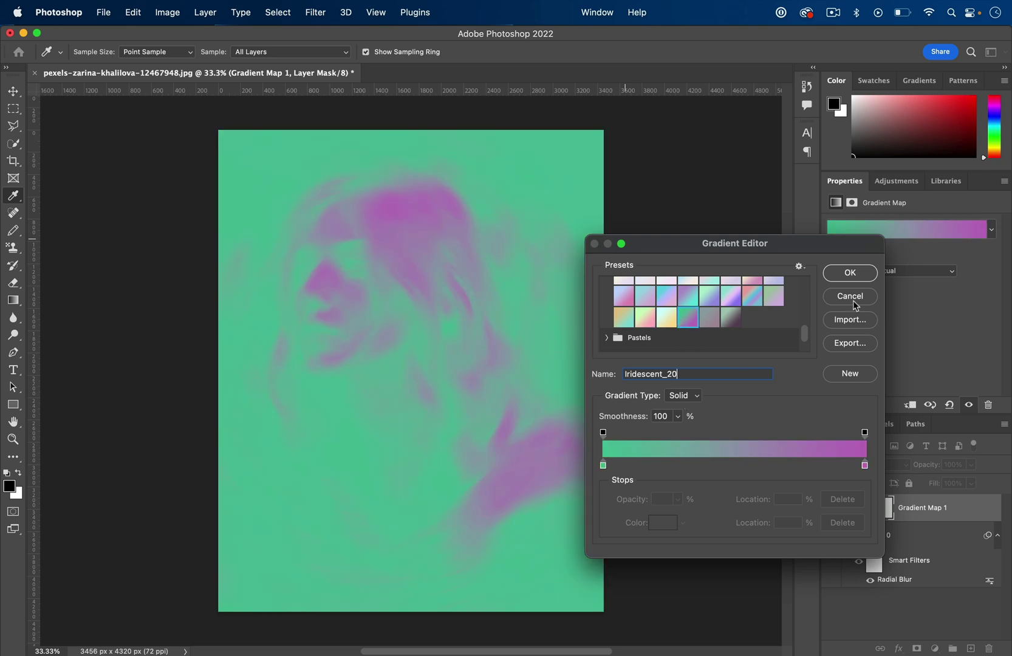
# Try the Noise gradient type with a roughness of 46%
pyautogui.click(681, 395)
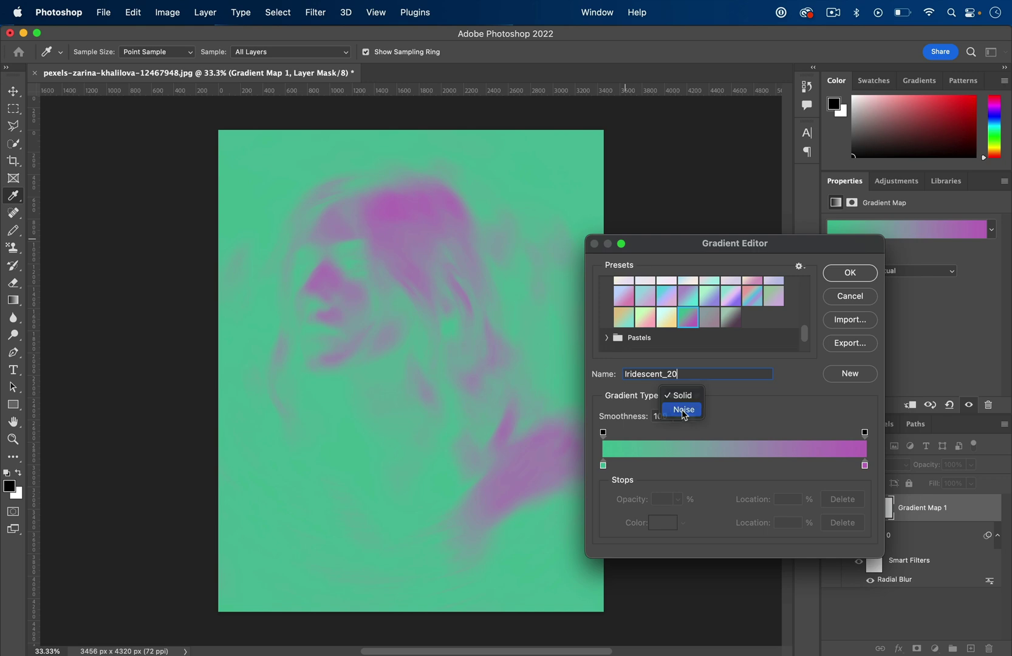
pyautogui.click(685, 410)
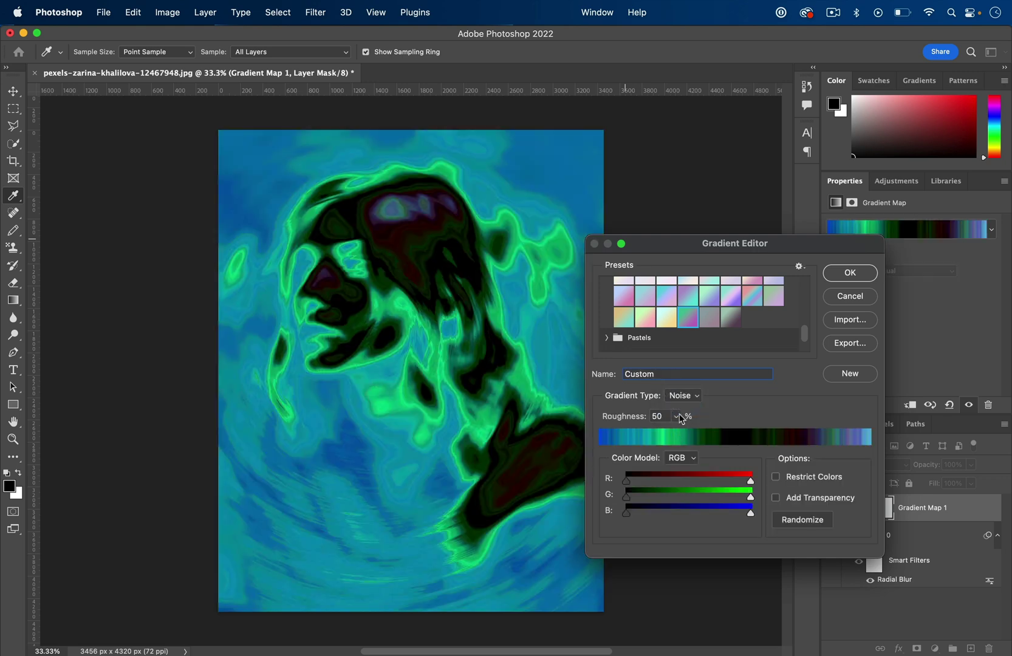
pyautogui.click(676, 416)
pyautogui.moveTo(676, 433)
pyautogui.mouseDown()
pyautogui.moveTo(717, 437)
pyautogui.moveTo(670, 435)
pyautogui.mouseUp()
pyautogui.click(678, 418)
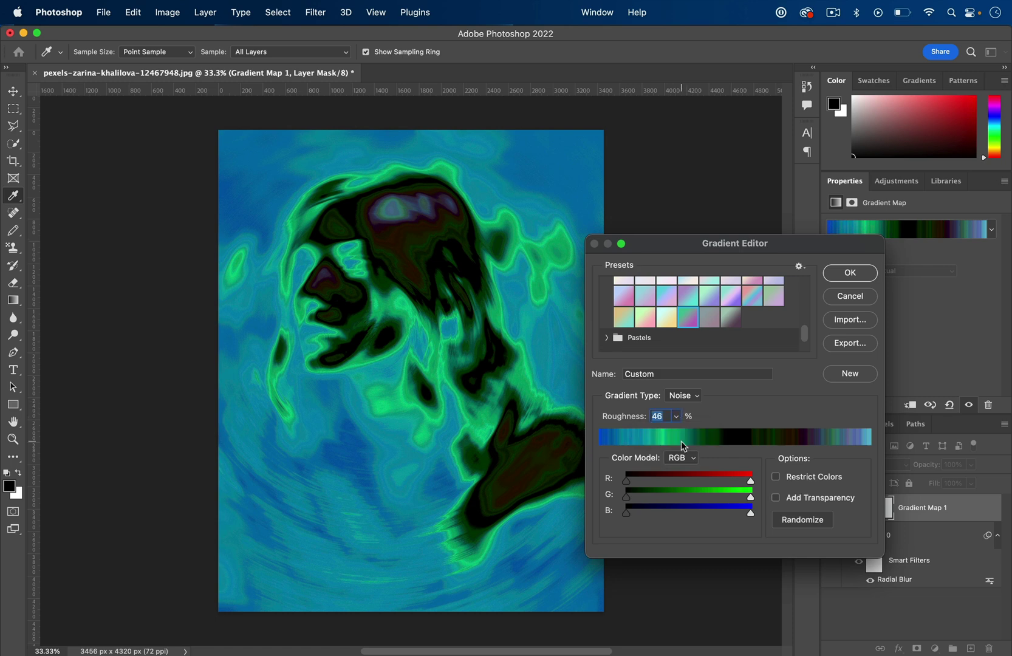
# Lower the noise gradient's red maximum, restrict its colors and randomize it several times
pyautogui.moveTo(752, 481); pyautogui.dragTo(700, 481)
pyautogui.click(776, 477)
pyautogui.click(793, 520)
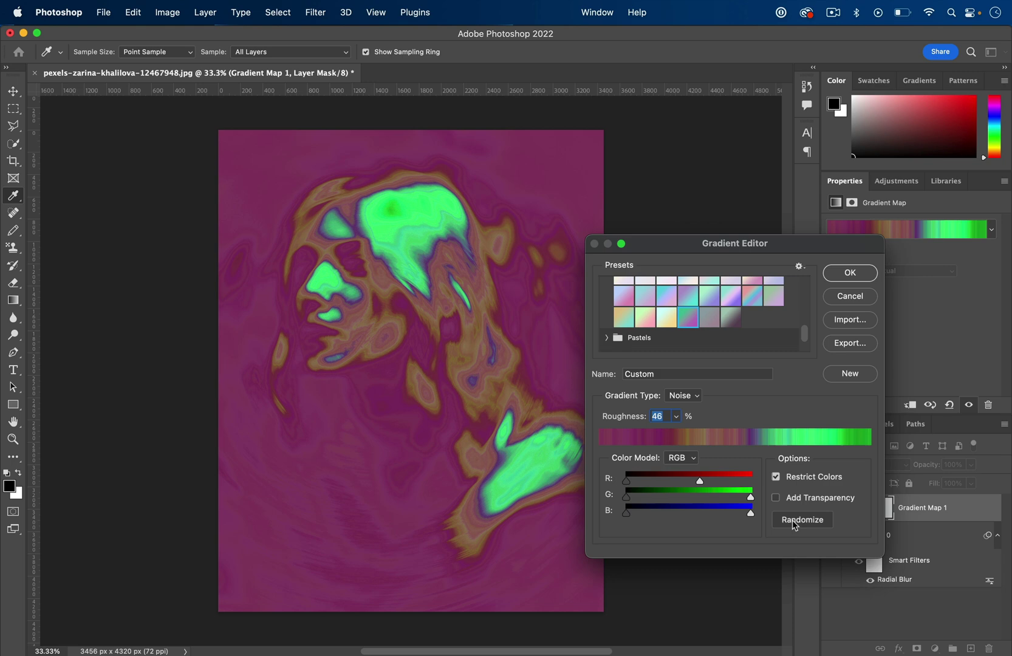
pyautogui.click(792, 520)
pyautogui.click(792, 521)
pyautogui.click(792, 520)
pyautogui.click(792, 520)
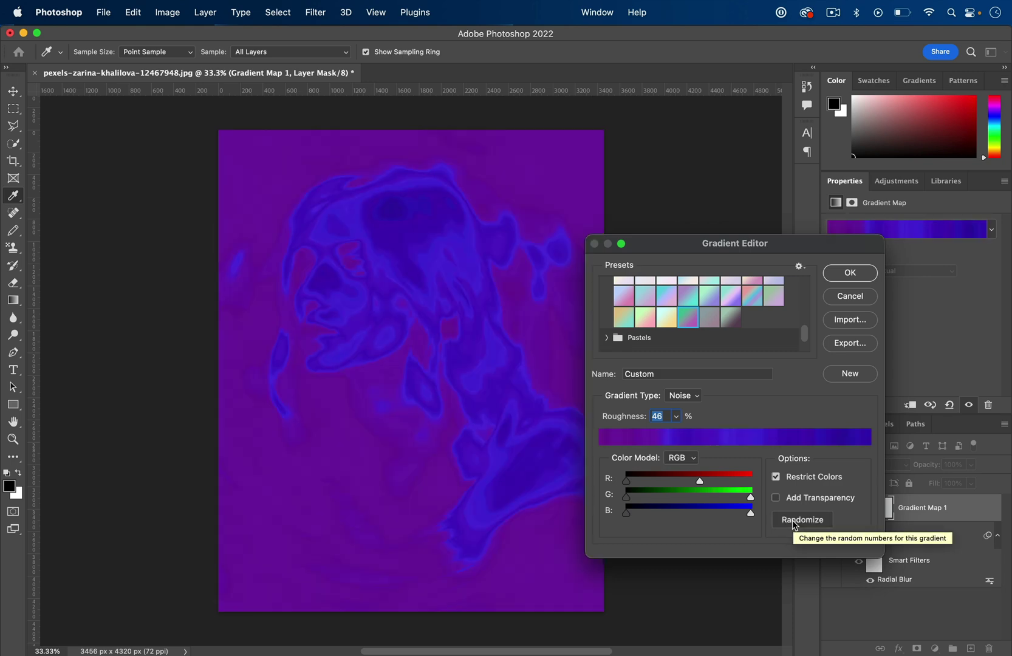
pyautogui.click(793, 520)
# Return the gradient type to Solid and apply the saved "Blue Orange LIght" preset to the Gradient Map
pyautogui.click(683, 395)
pyautogui.click(684, 384)
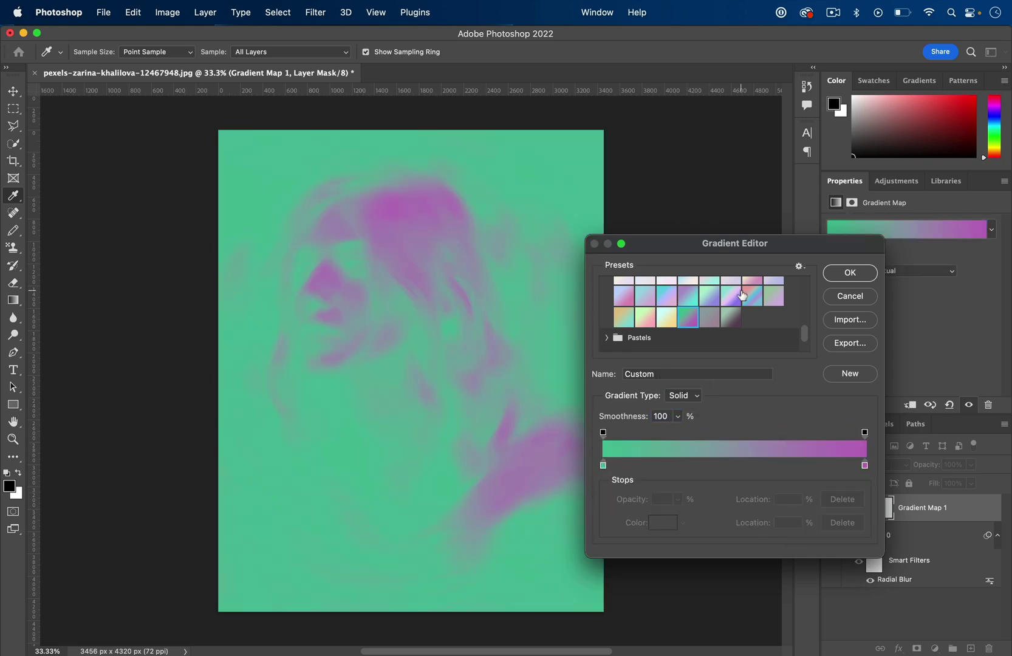
pyautogui.scroll(-2, 742, 296)
pyautogui.click(611, 340)
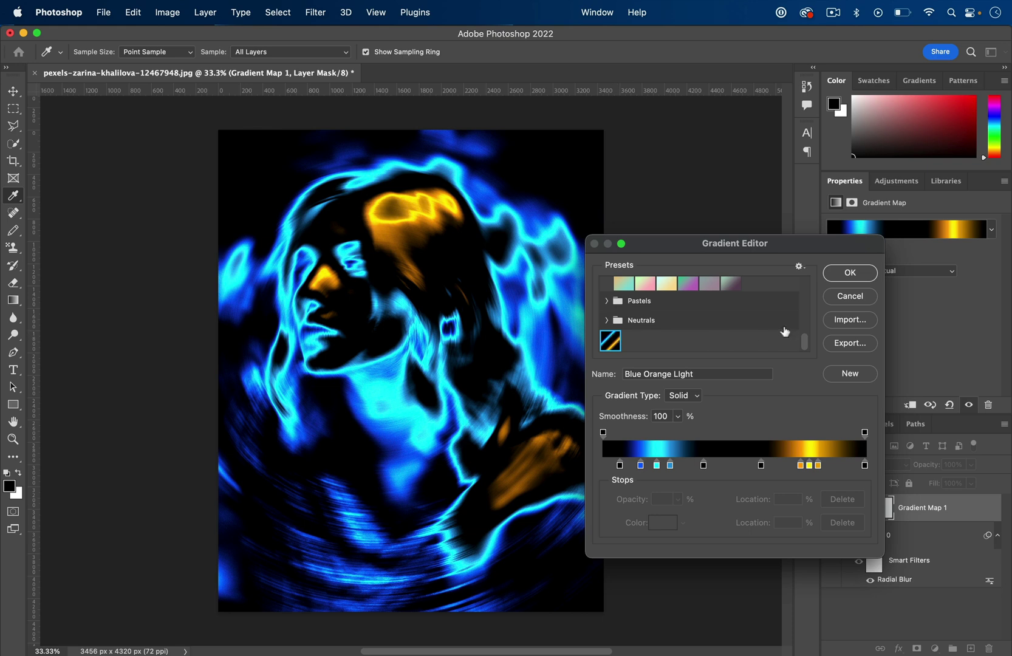
pyautogui.click(851, 274)
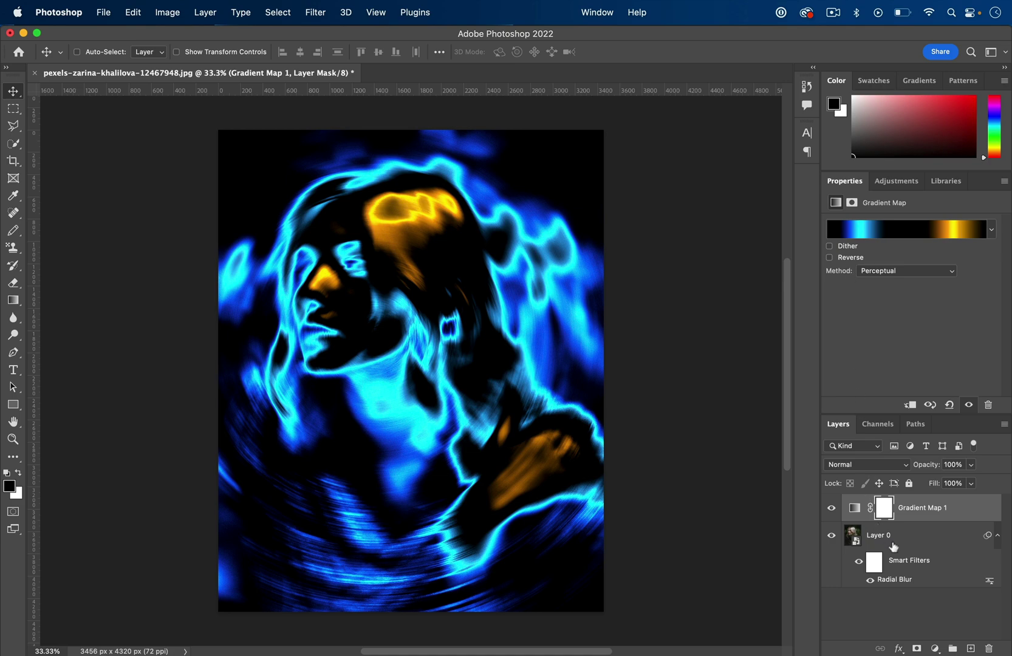
# Toggle the visibility of the Gradient Map and the Radial Blur smart filter to compare the portrait with and without them
pyautogui.click(833, 510)
pyautogui.click(834, 511)
pyautogui.click(870, 580)
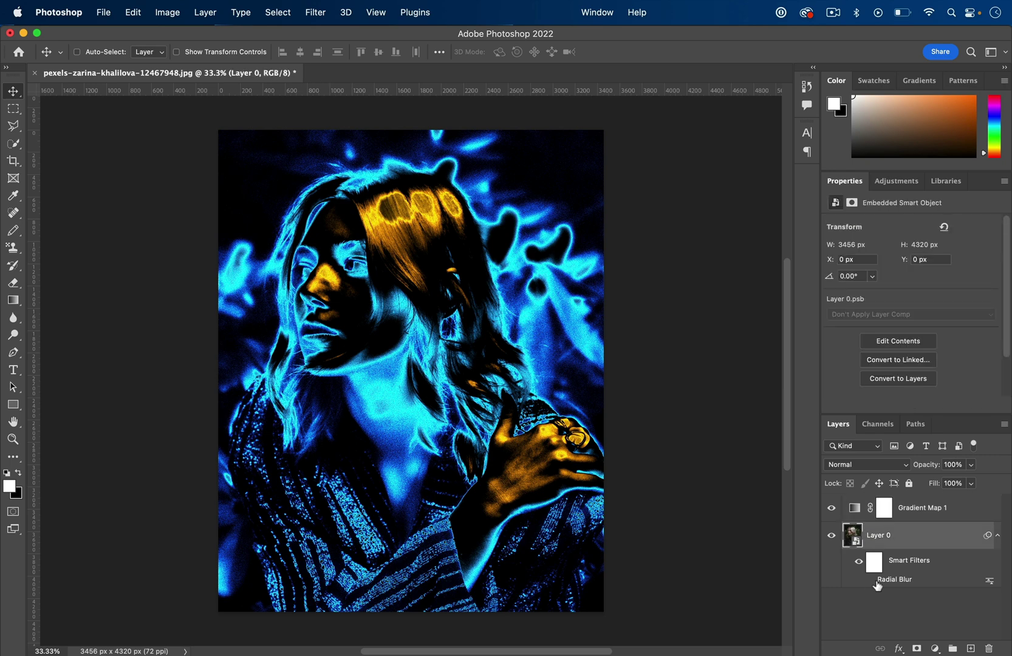
pyautogui.click(871, 581)
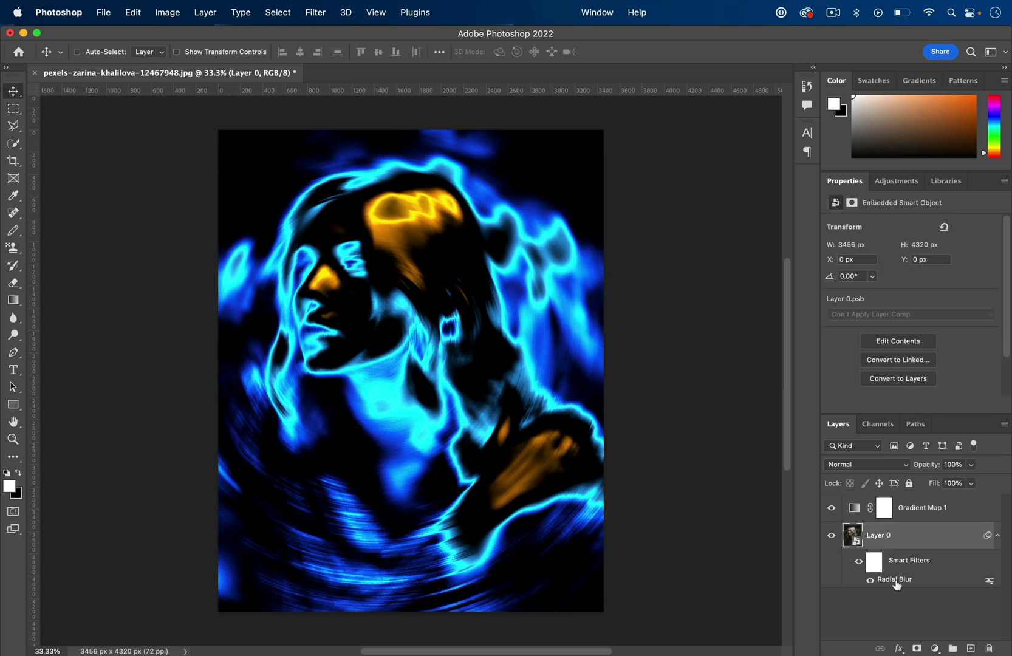
pyautogui.click(871, 581)
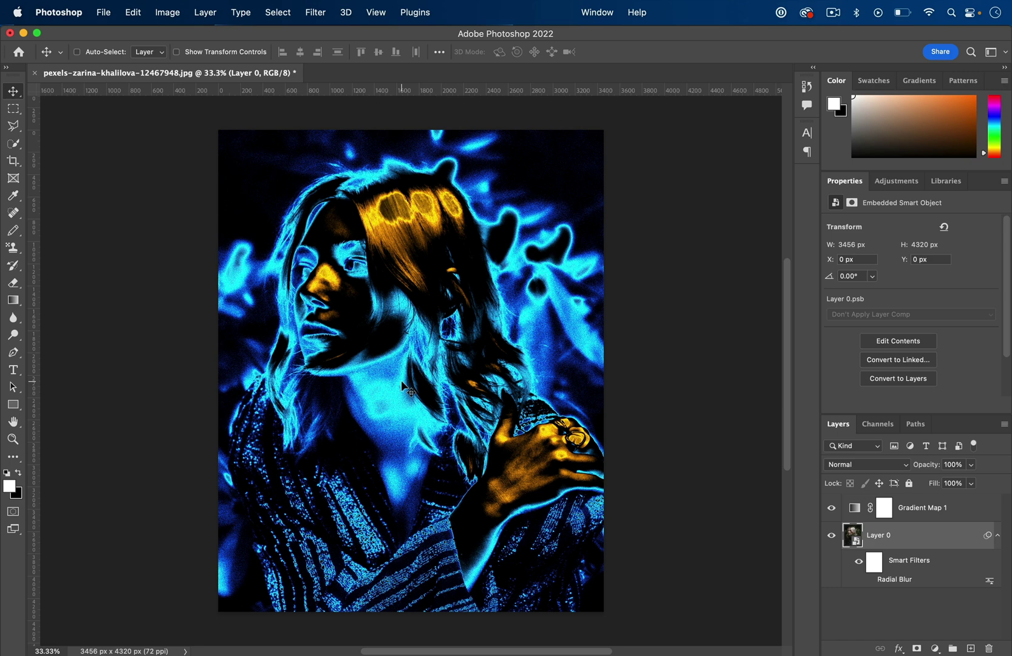
pyautogui.click(871, 580)
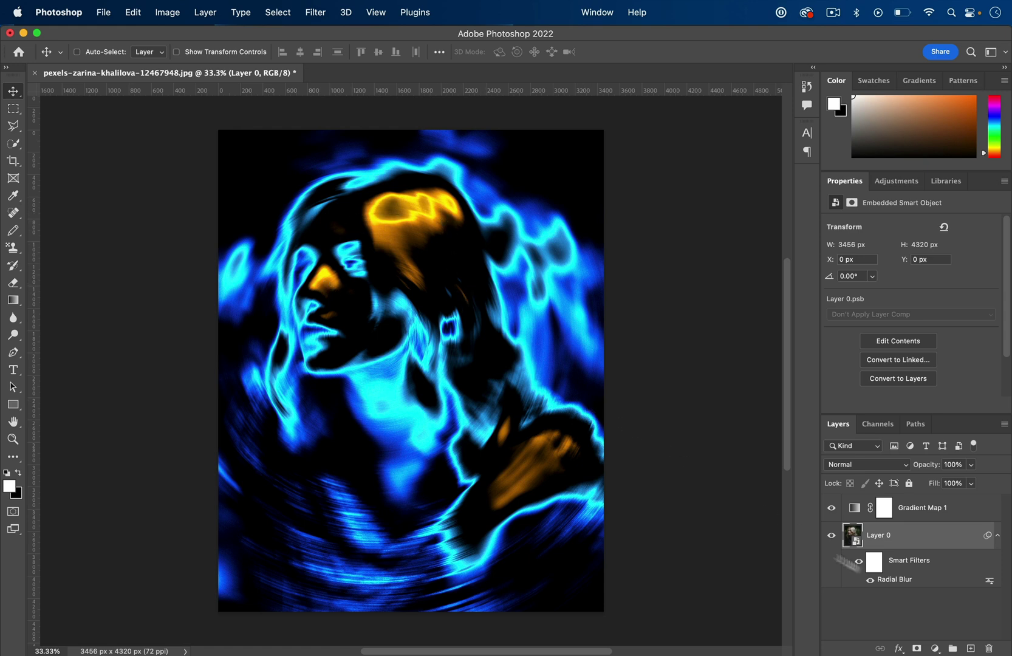
# Set the Radial Blur smart filter's amount to 19 and hide the filter
pyautogui.doubleClick(900, 584)
pyautogui.moveTo(451, 234); pyautogui.dragTo(440, 227)
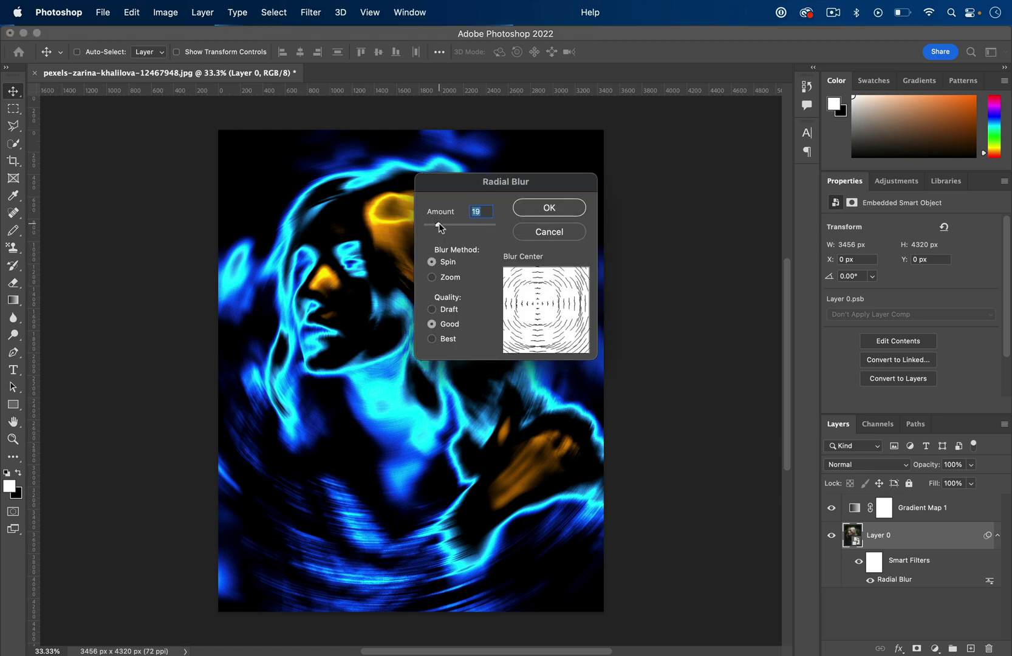
pyautogui.click(556, 209)
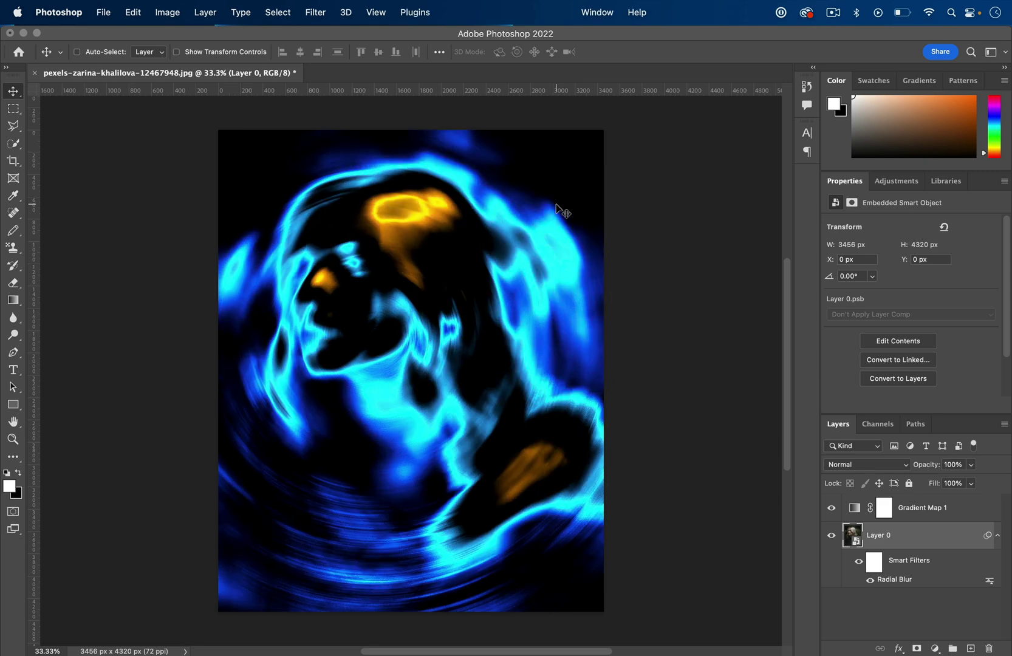
pyautogui.click(870, 580)
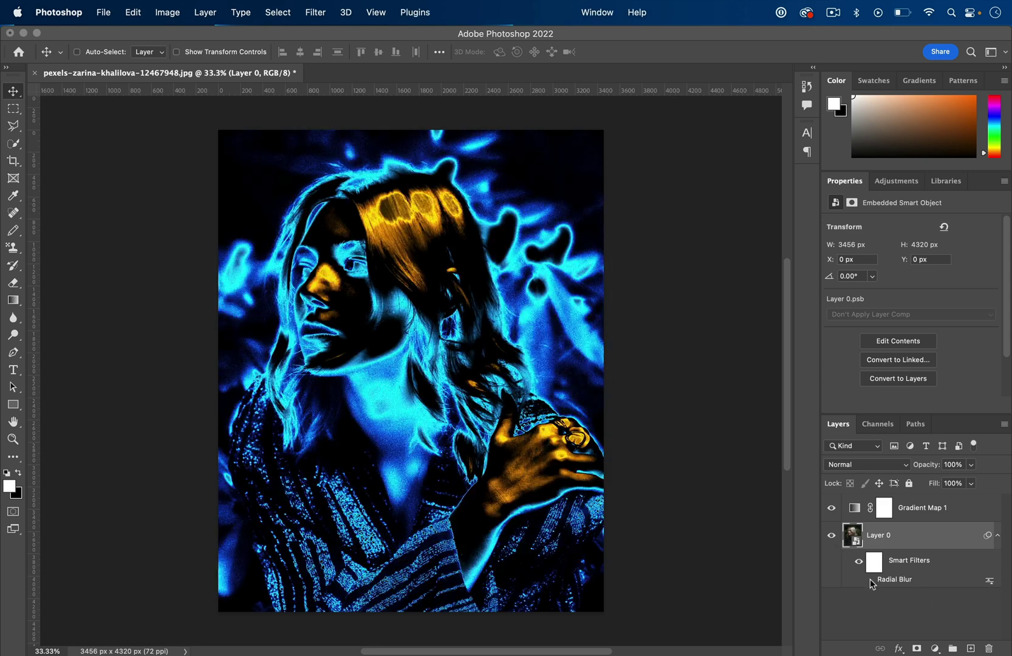
# Try a Gaussian Blur with a radius of 41.6 pixels on the portrait smart object
pyautogui.click(313, 11)
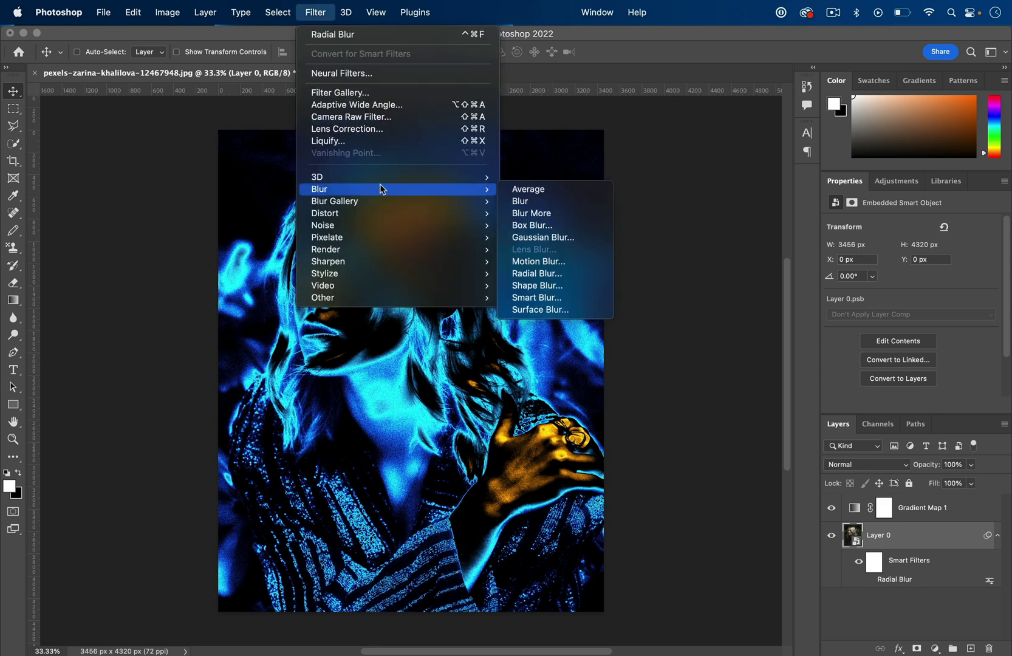
pyautogui.moveTo(458, 190)
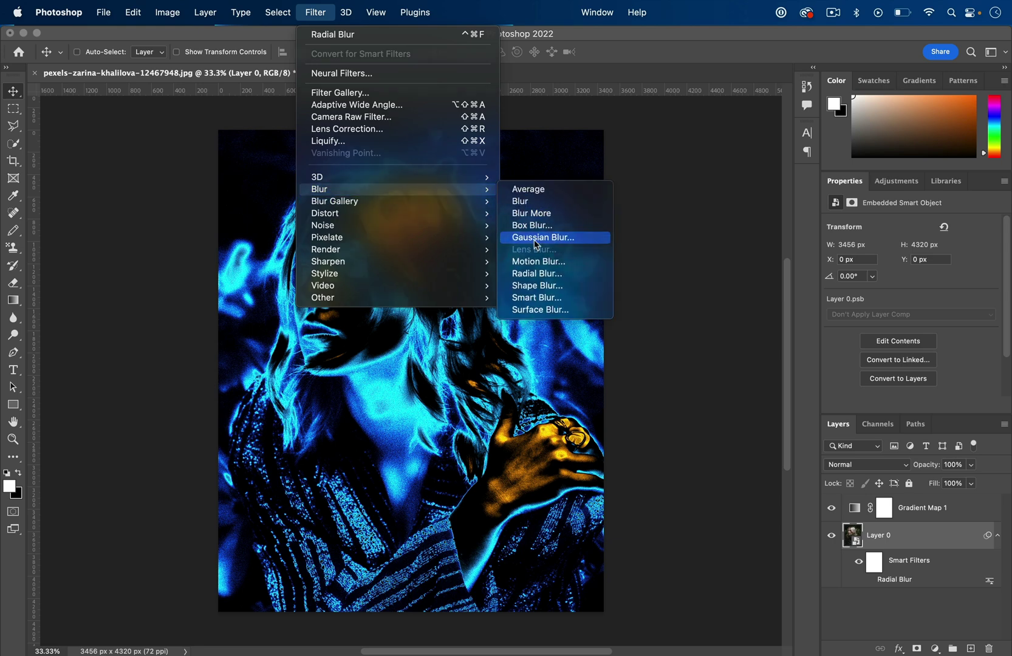
pyautogui.click(536, 239)
pyautogui.moveTo(723, 445); pyautogui.dragTo(738, 449)
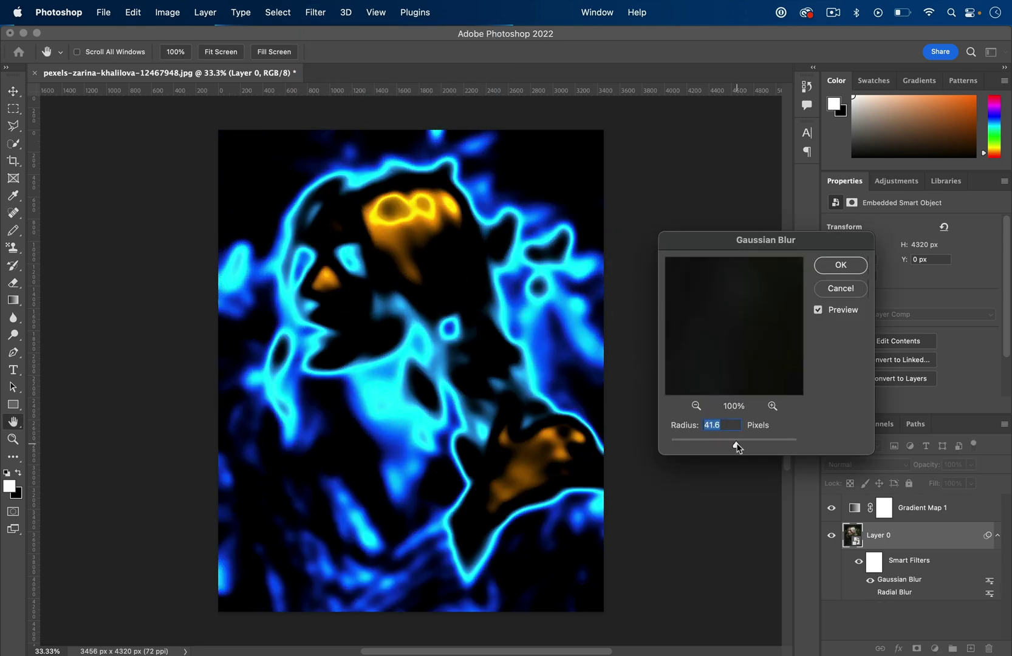
pyautogui.click(836, 288)
# Apply a Motion Blur at a 36° angle with a distance of 298 pixels to the portrait smart object
pyautogui.click(315, 12)
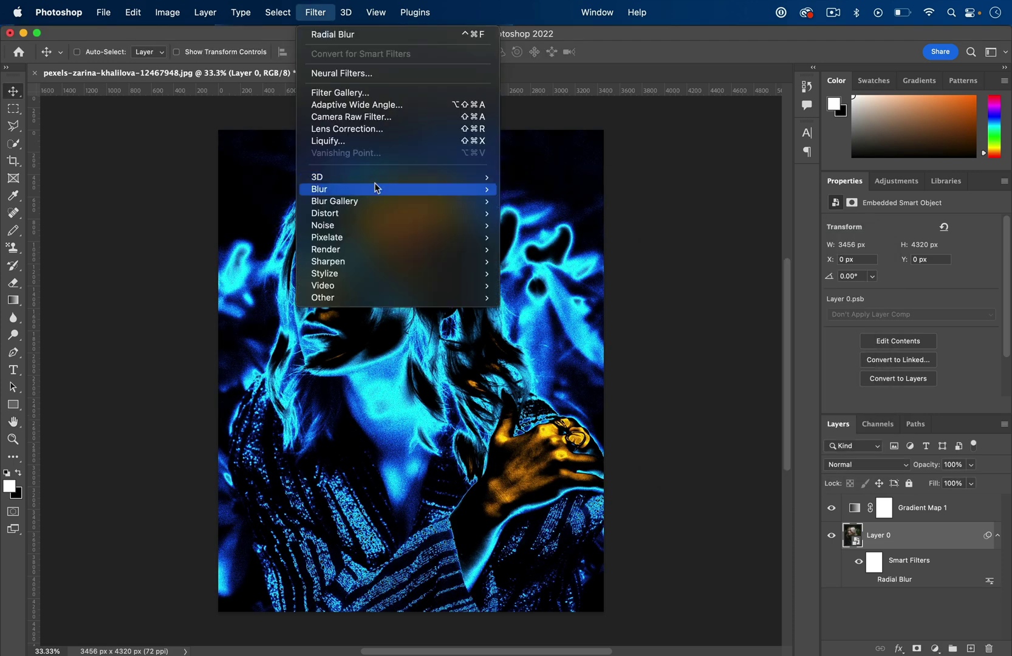
pyautogui.moveTo(375, 188)
pyautogui.click(538, 261)
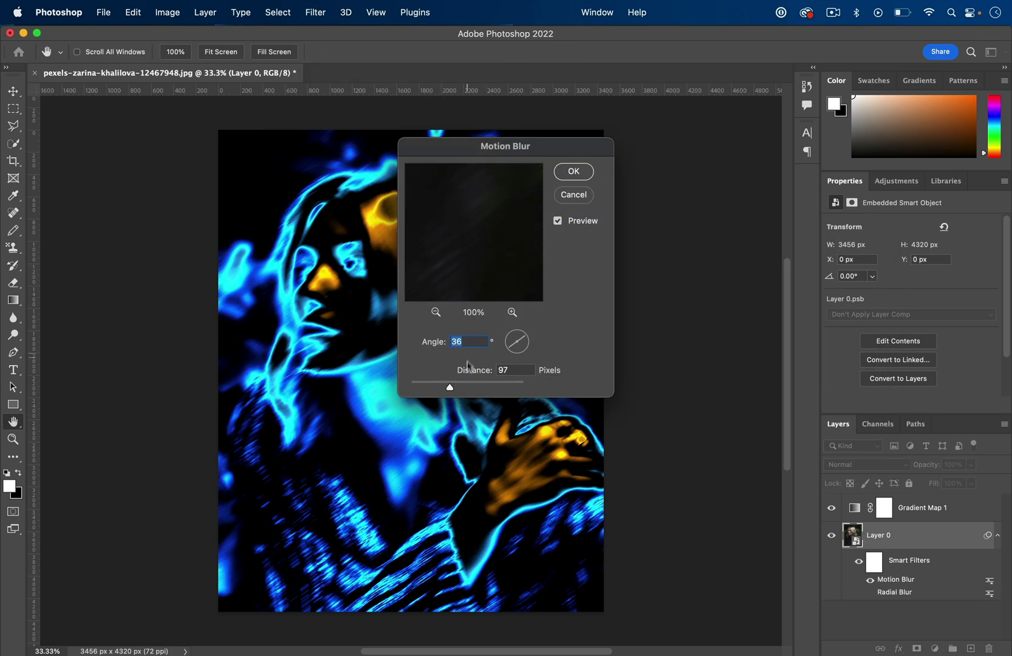
pyautogui.moveTo(471, 386); pyautogui.dragTo(489, 387)
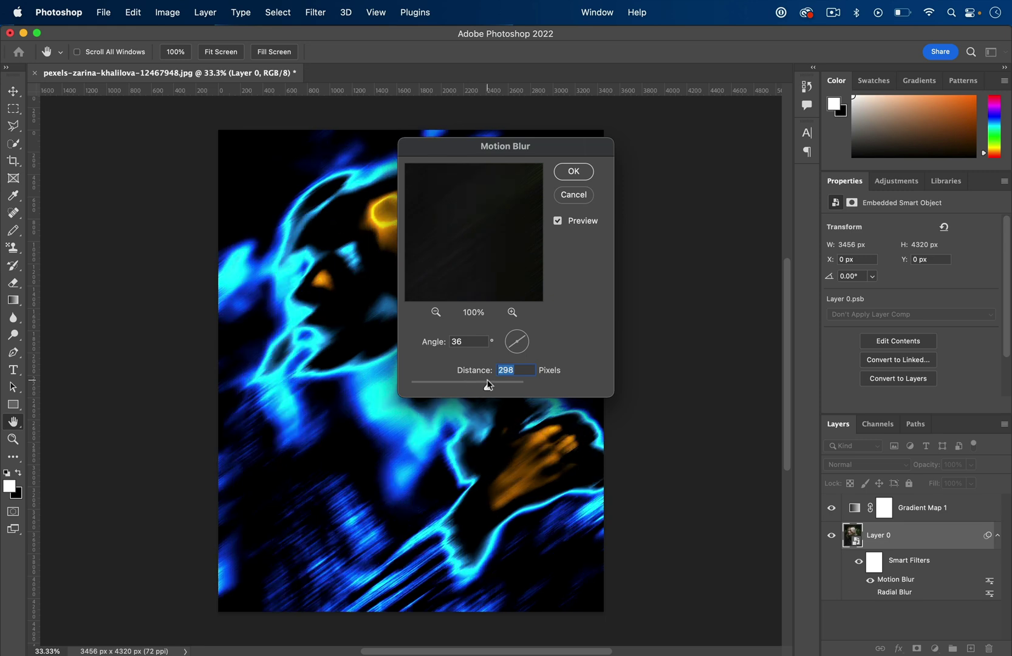
pyautogui.click(580, 170)
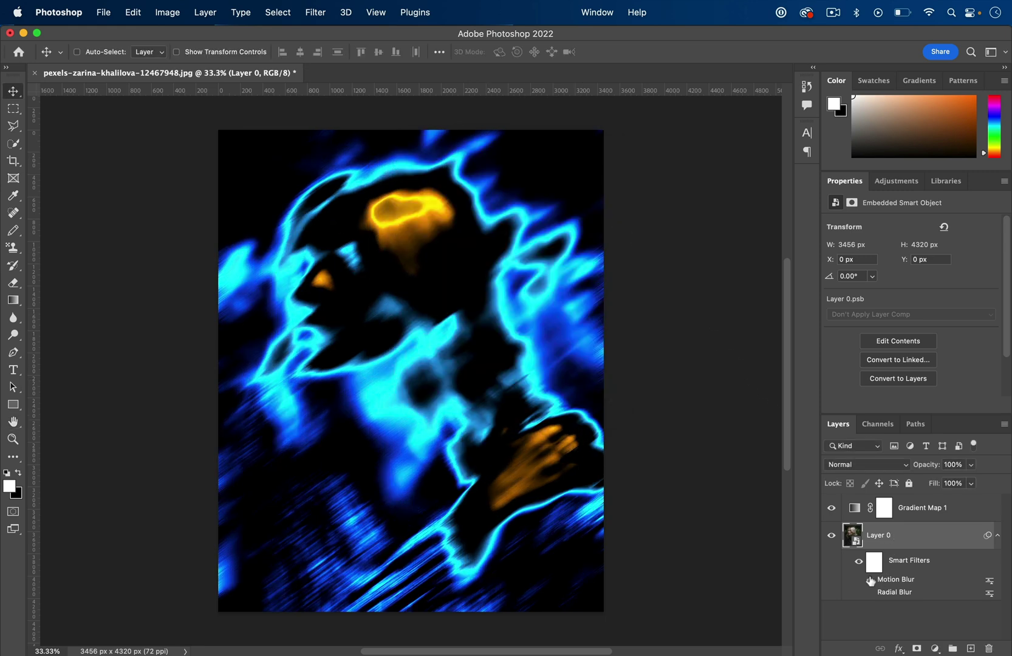
# Hide the Motion Blur smart filter and turn Radial Blur back on
pyautogui.click(870, 580)
pyautogui.click(871, 593)
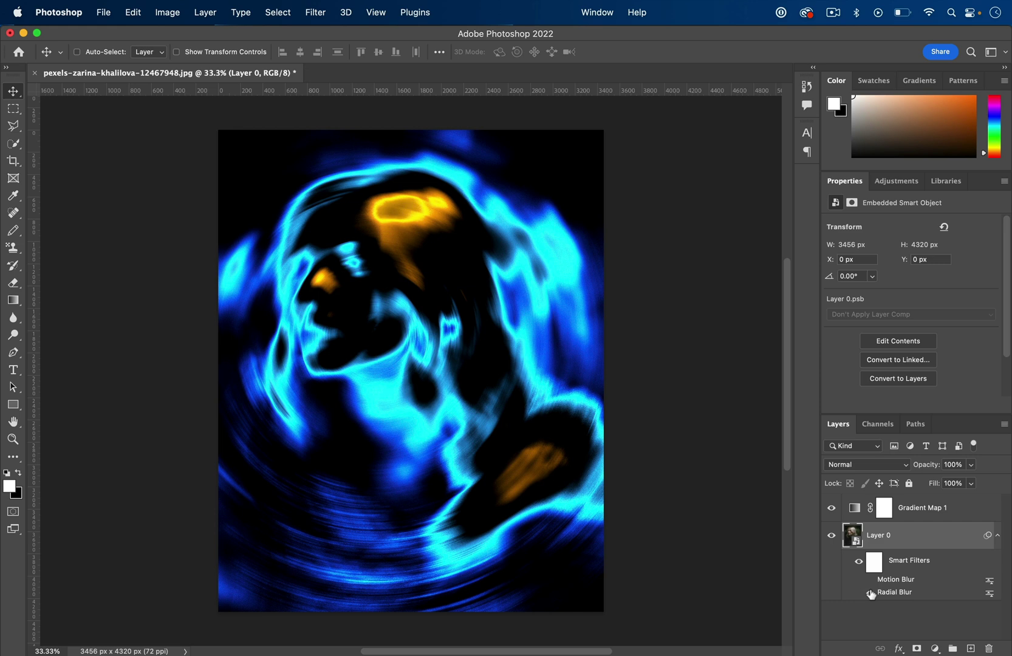
# Try the Zoom blur method with a slightly higher amount on the Radial Blur smart filter, and undo the change
pyautogui.doubleClick(897, 593)
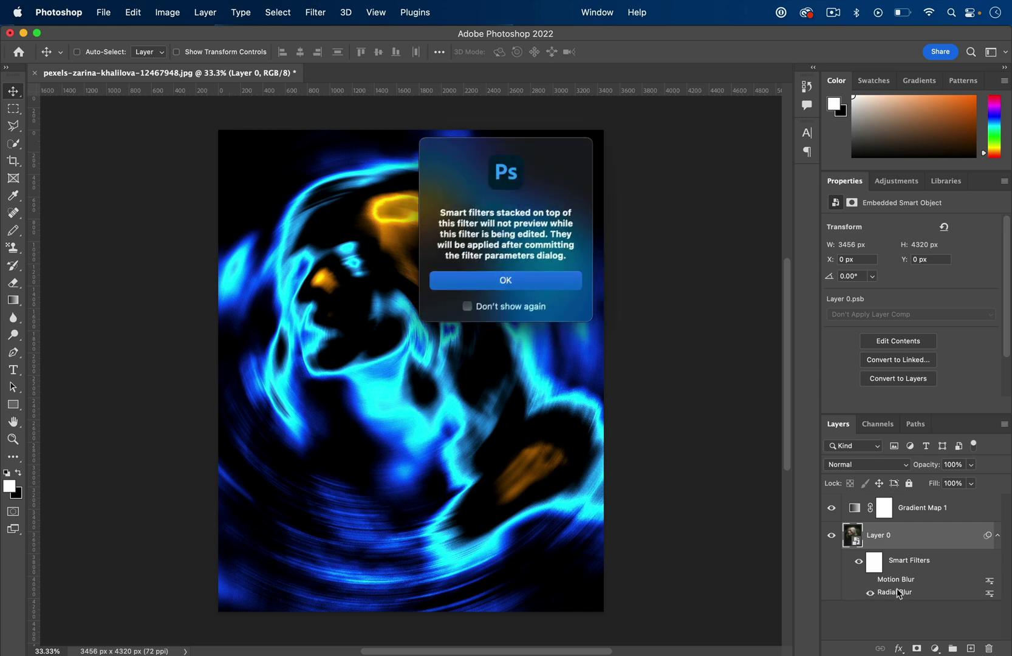
pyautogui.click(544, 284)
pyautogui.click(450, 278)
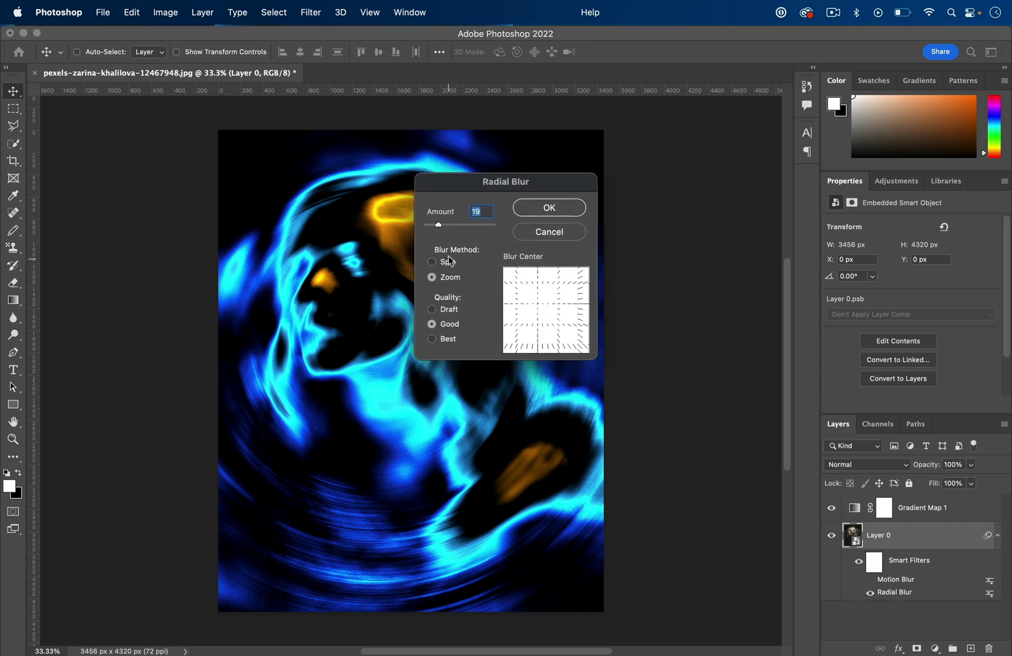
pyautogui.moveTo(438, 224); pyautogui.dragTo(445, 225)
pyautogui.click(562, 209)
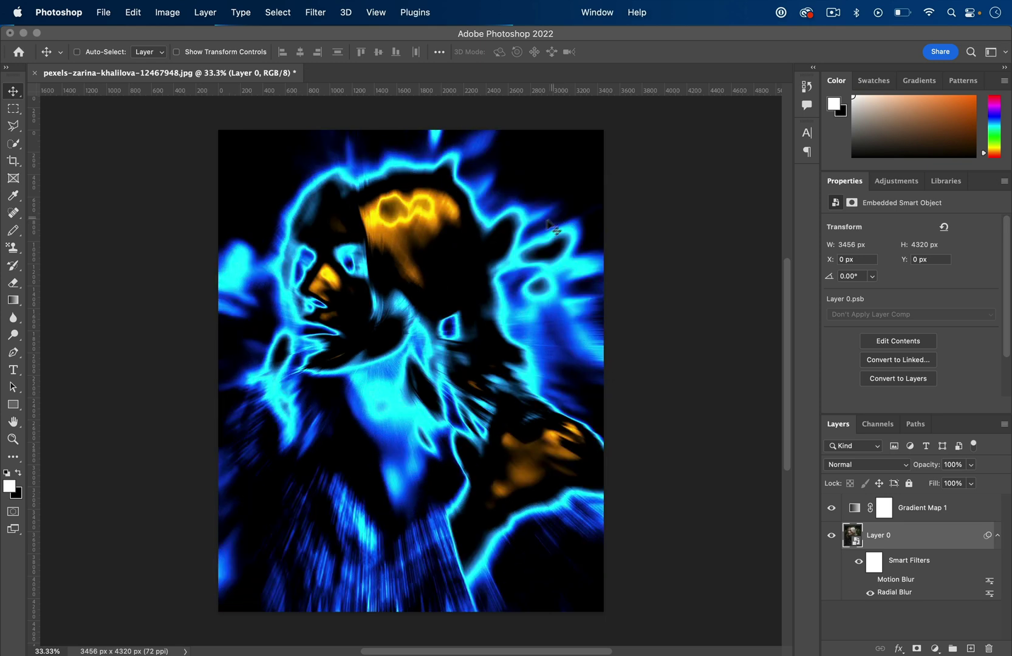
pyautogui.press('super+z')
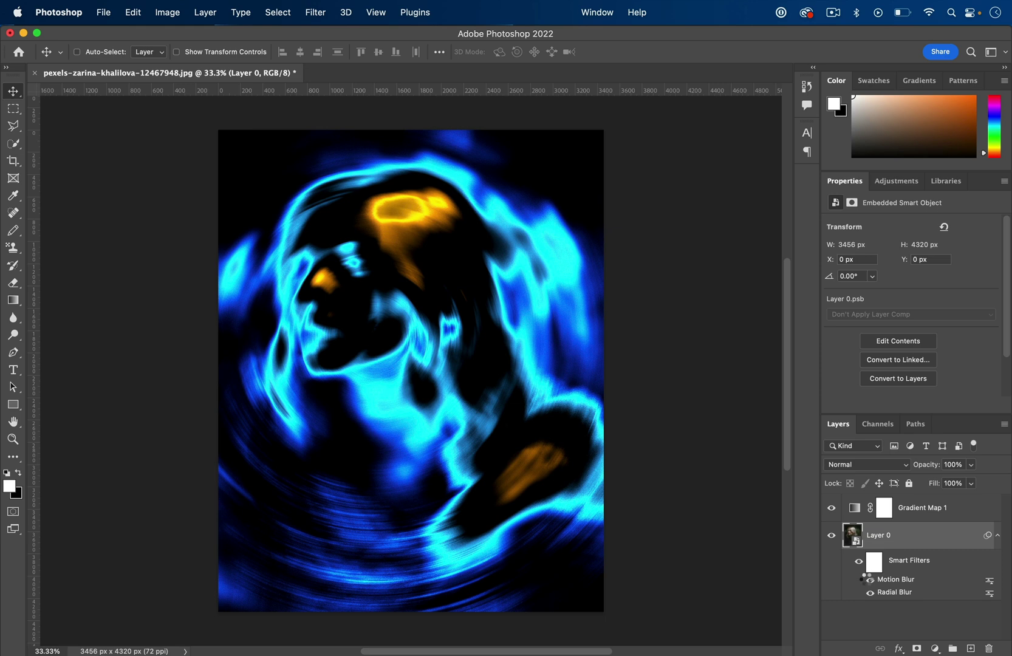
pyautogui.click(870, 581)
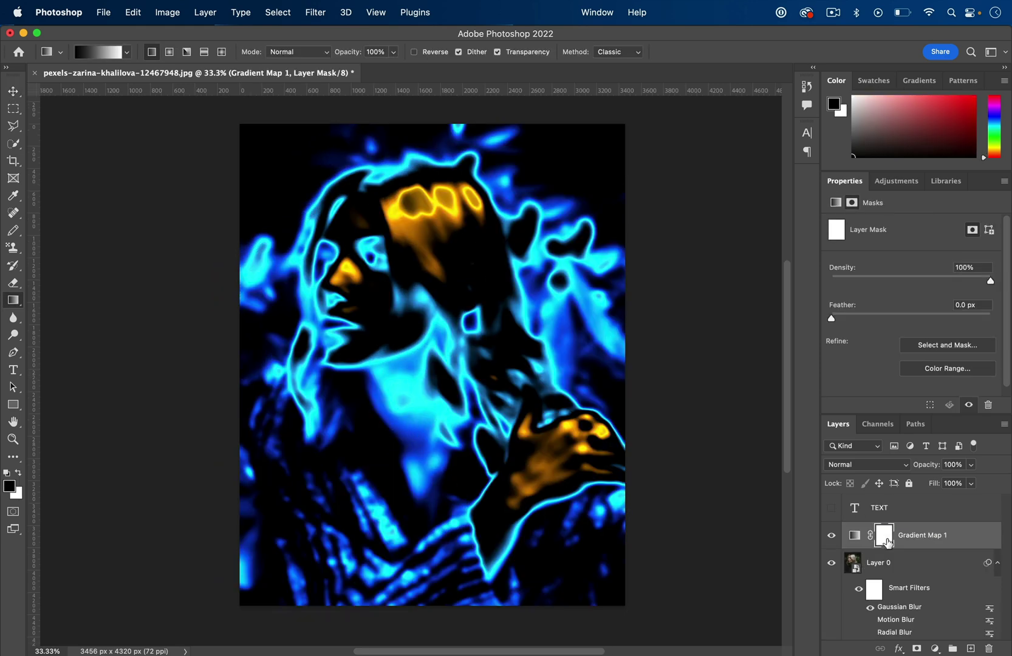
# Draw a horizontal black-to-white gradient on the Gradient Map 1 layer mask, fading the color effect out across the face toward the image's left edge
pyautogui.click(874, 596)
pyautogui.click(891, 544)
pyautogui.click(879, 595)
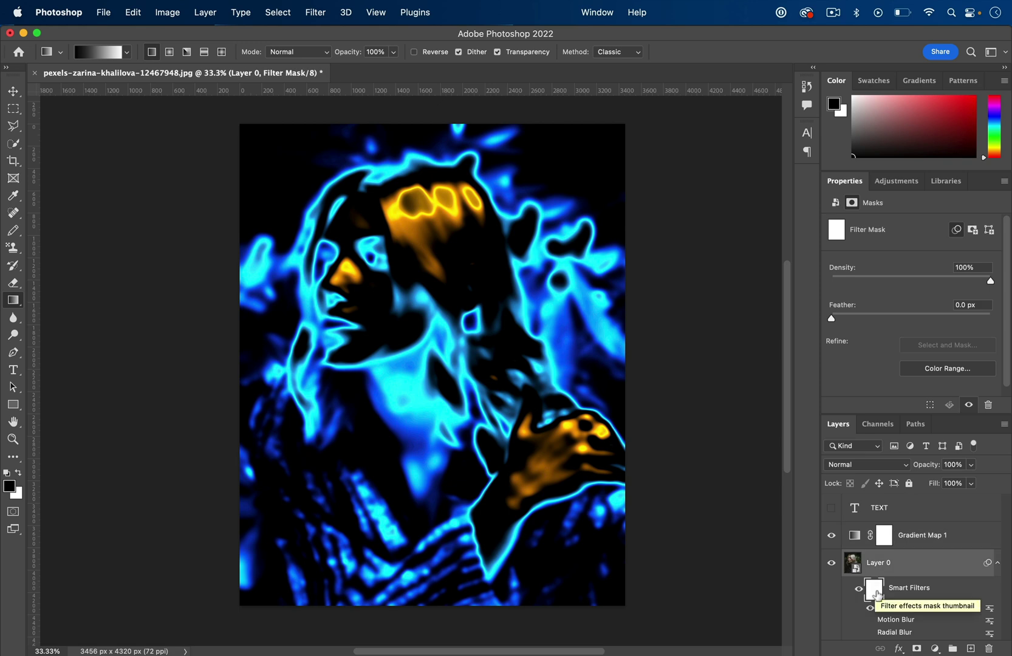
pyautogui.click(884, 541)
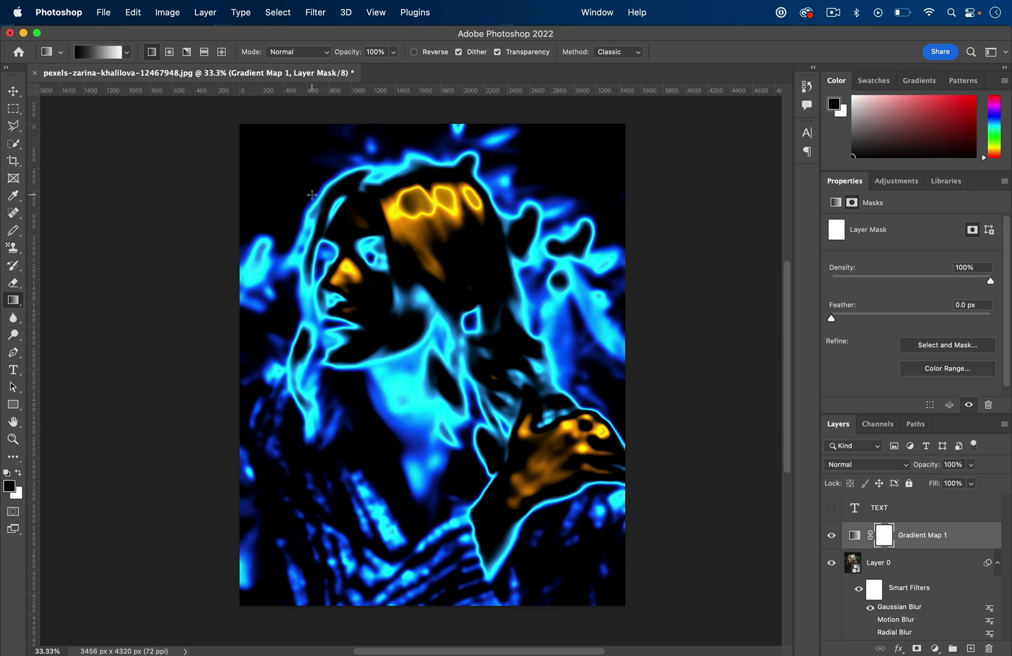
pyautogui.moveTo(383, 327); pyautogui.dragTo(491, 326)
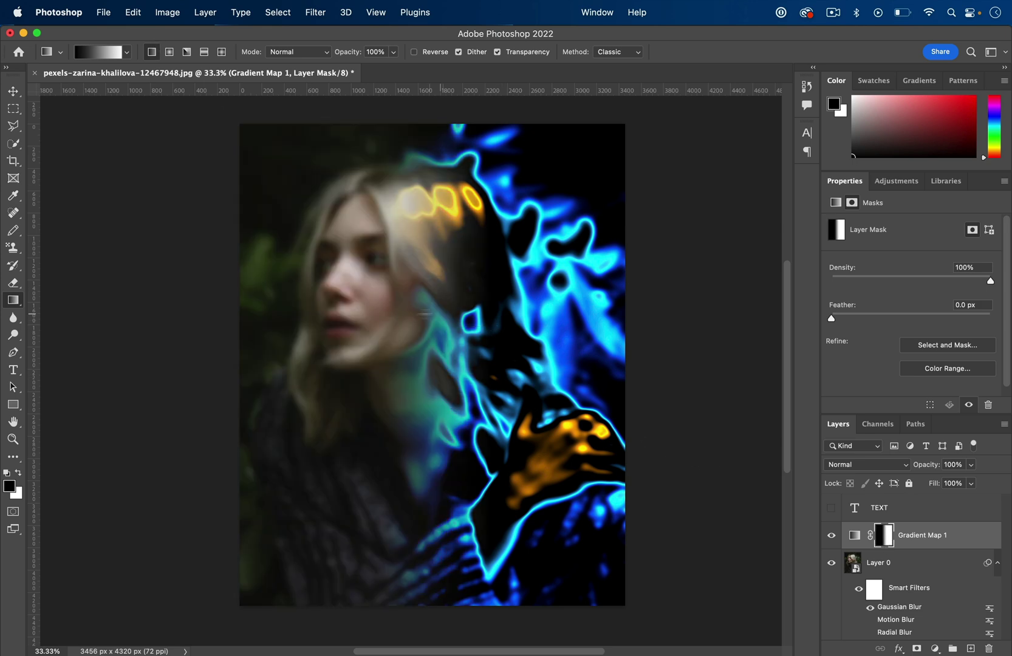
pyautogui.moveTo(384, 317); pyautogui.dragTo(562, 316)
pyautogui.moveTo(349, 310); pyautogui.dragTo(545, 308)
pyautogui.moveTo(306, 302); pyautogui.dragTo(481, 299)
pyautogui.moveTo(314, 289); pyautogui.dragTo(504, 290)
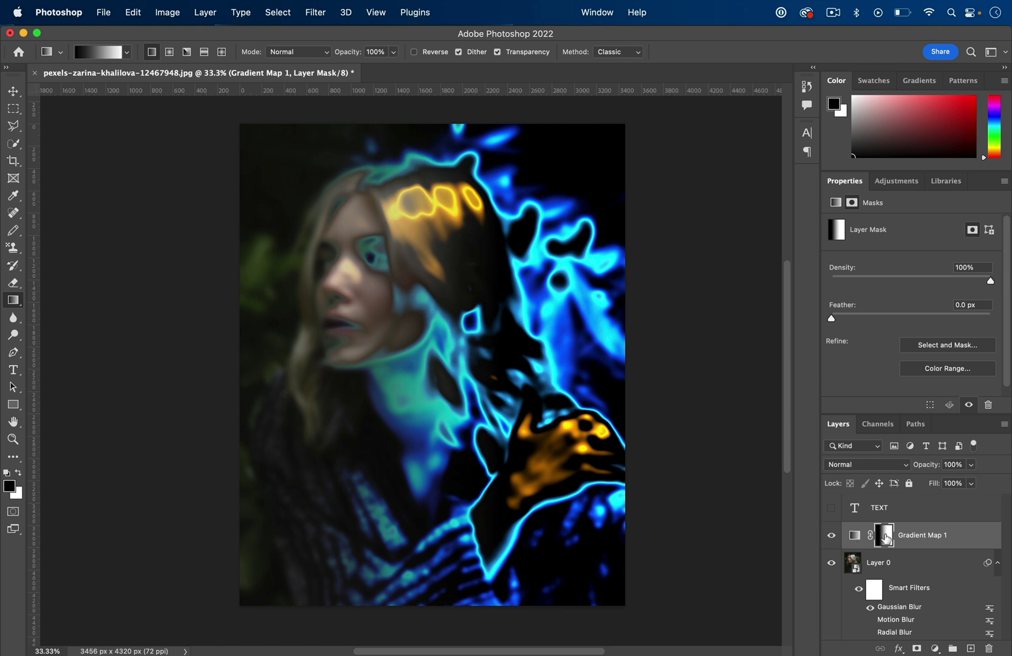
# Mask the smart filters with a short horizontal gradient so the blur fades out only near the portrait's left edge
pyautogui.click(874, 592)
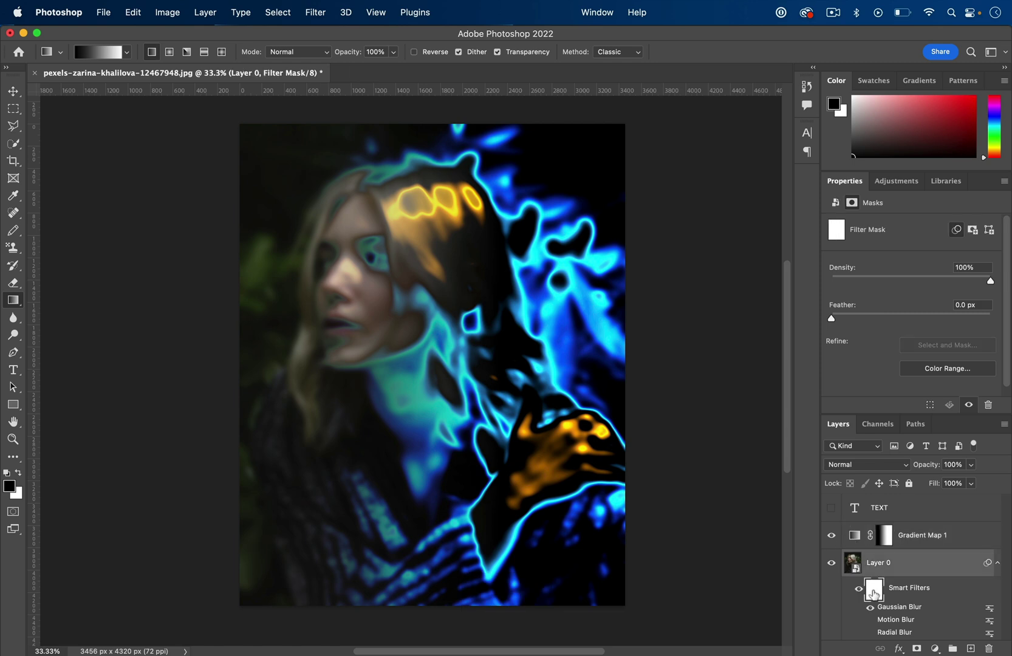
pyautogui.moveTo(439, 300); pyautogui.dragTo(312, 302)
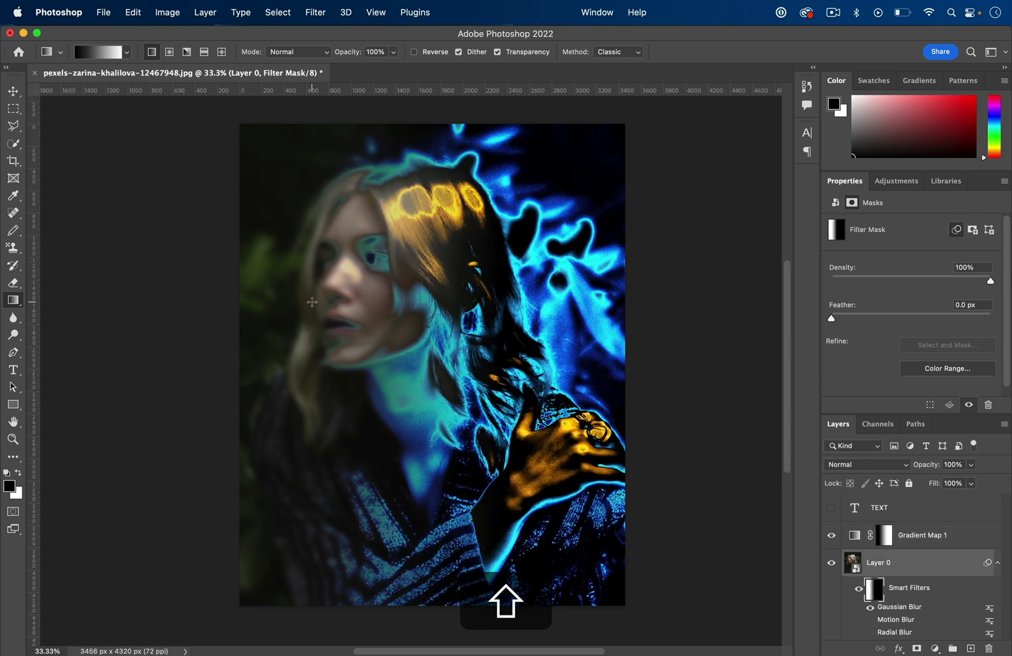
pyautogui.press('super+shift+z')
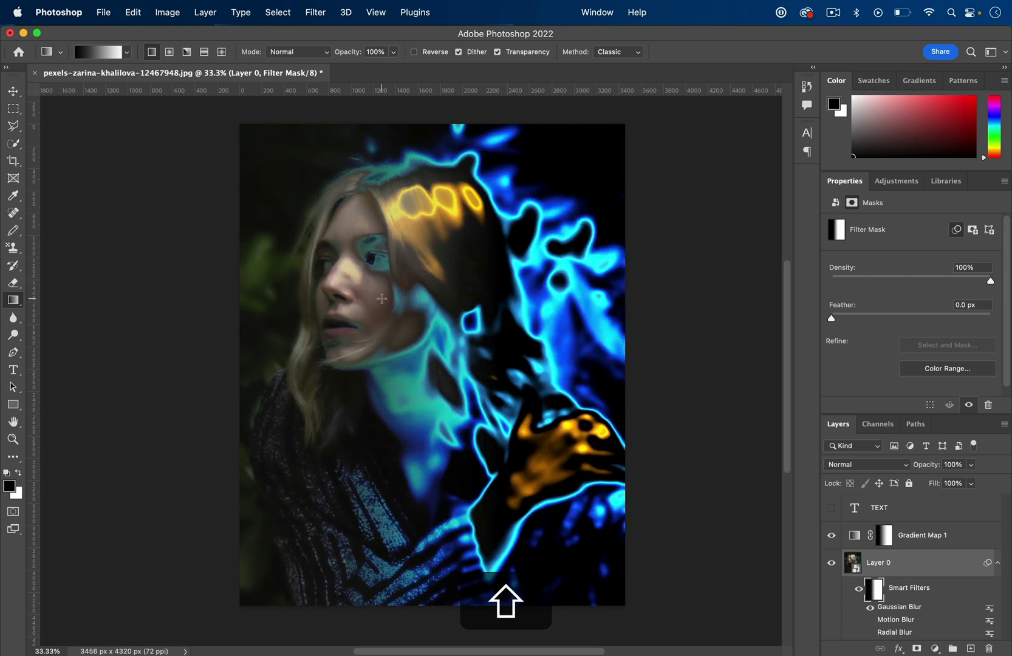
pyautogui.moveTo(331, 294); pyautogui.dragTo(300, 294)
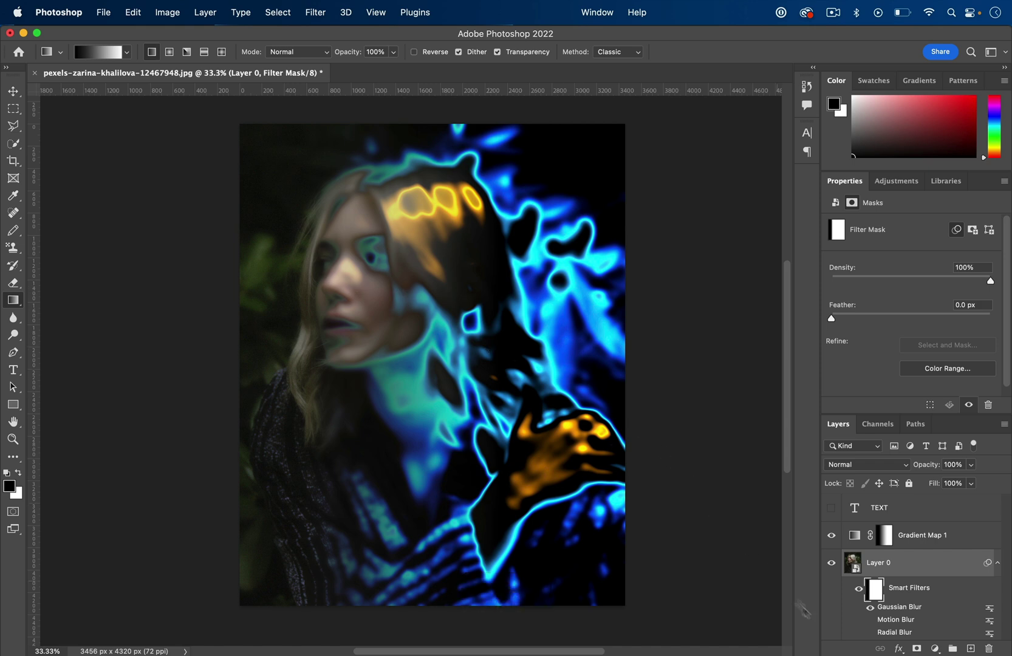
# Disable the Gradient Map 1 layer mask to preview the unmasked color effect, and undo the change
pyautogui.click(882, 542)
pyautogui.click(933, 539)
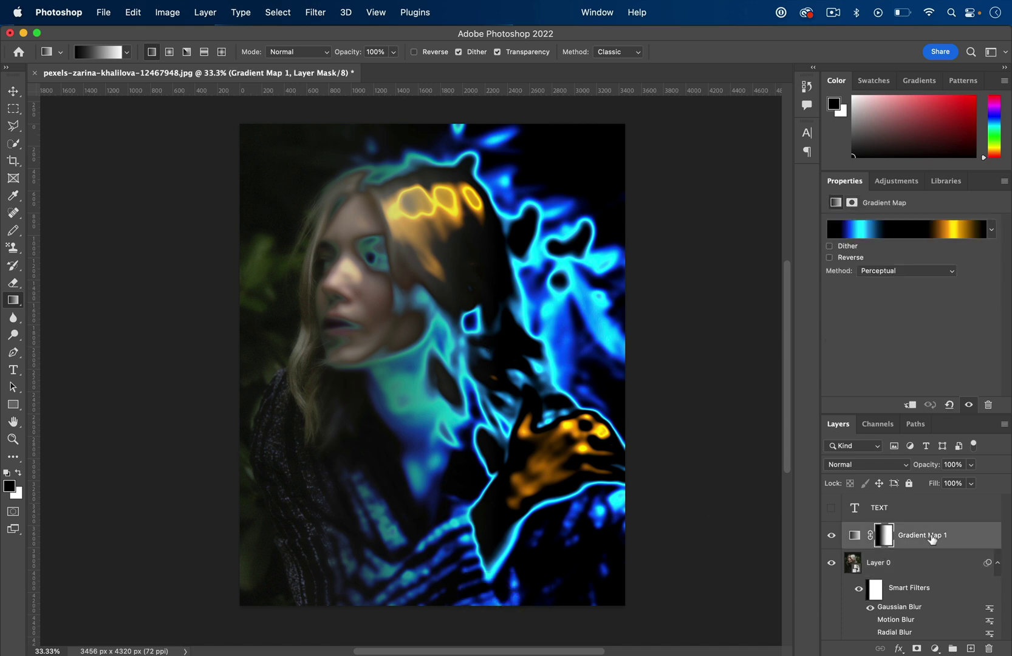
pyautogui.rightClick(889, 536)
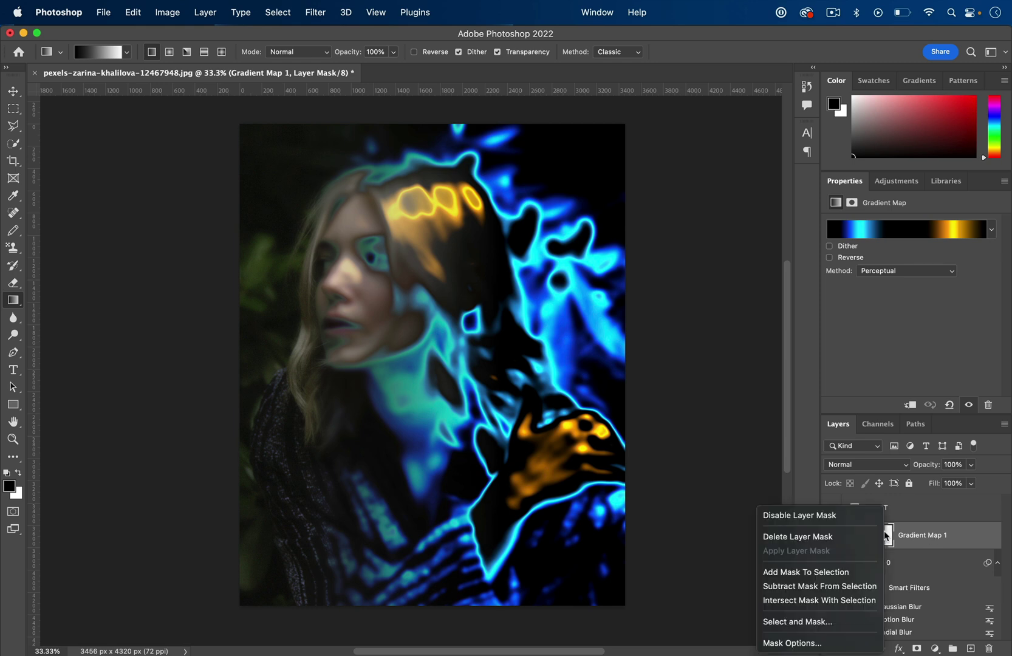
pyautogui.click(854, 518)
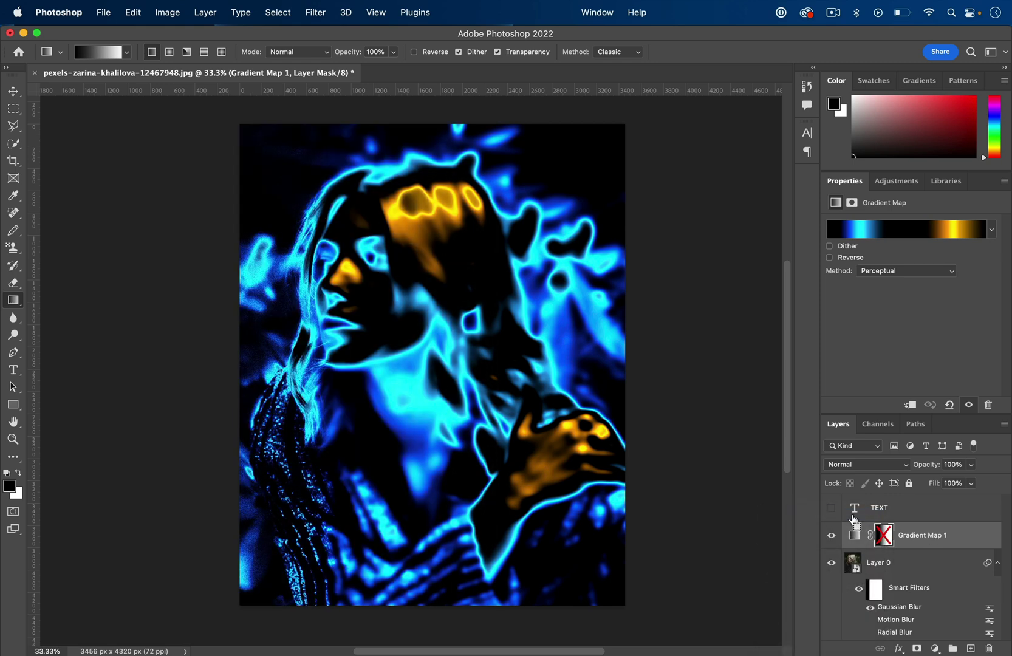
pyautogui.press('super+z')
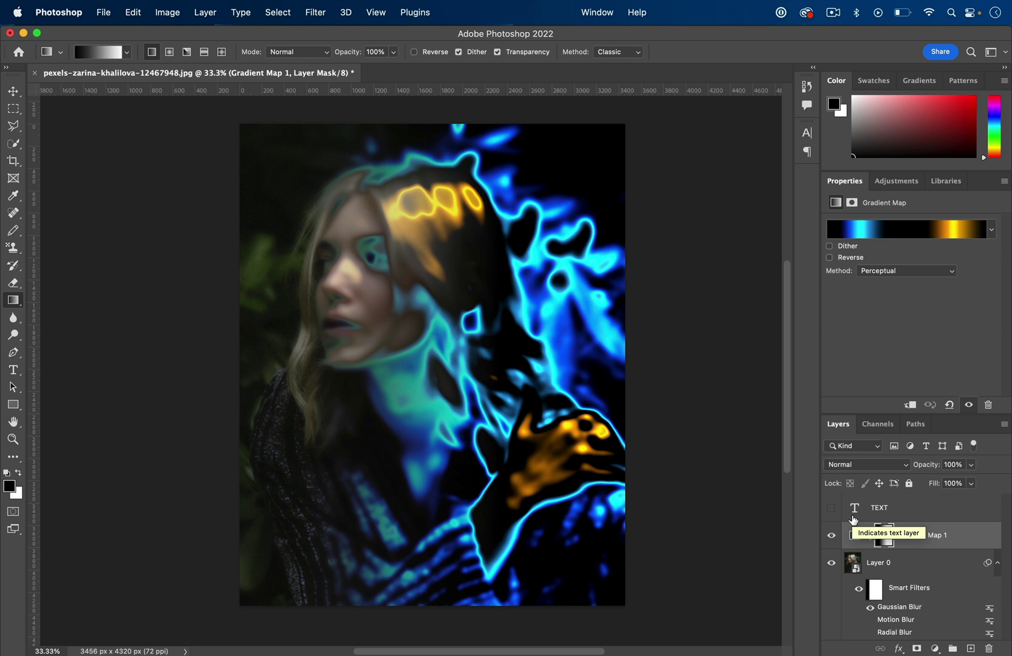